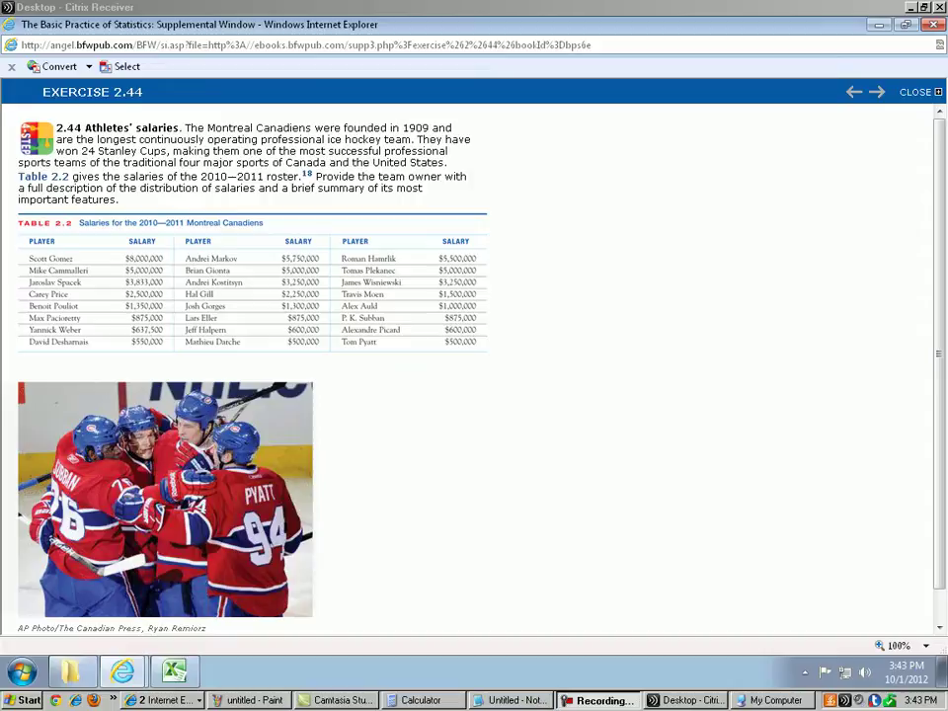
- Highlight the task sentence in Exercise 2.44 asking for a full description of the salary distribution and a brief summary, then clear the highlight
drag(316, 176, 425, 187)
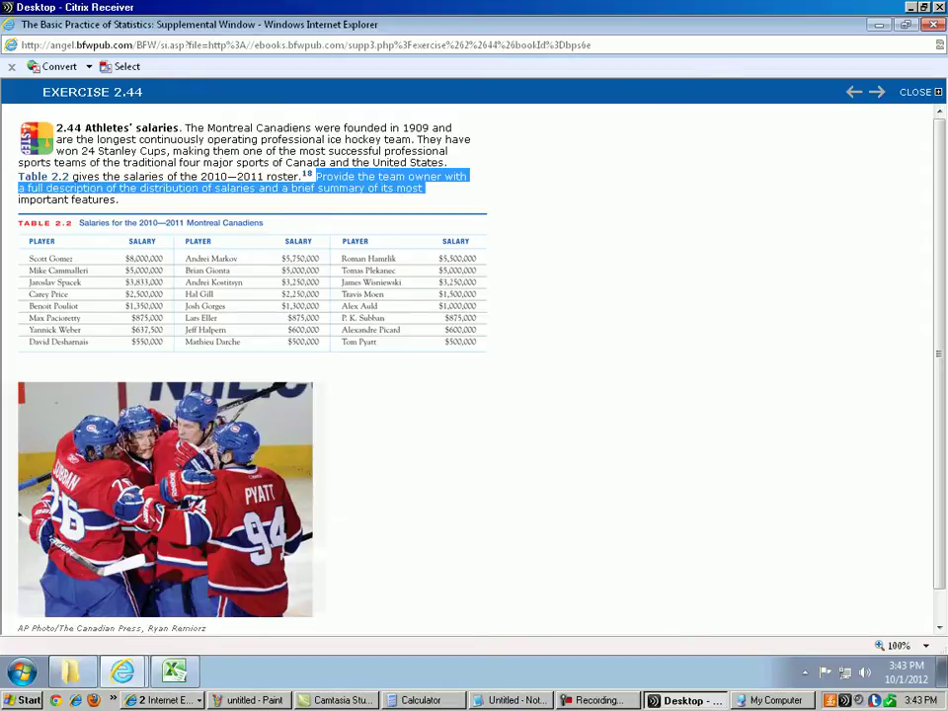
drag(425, 188, 123, 201)
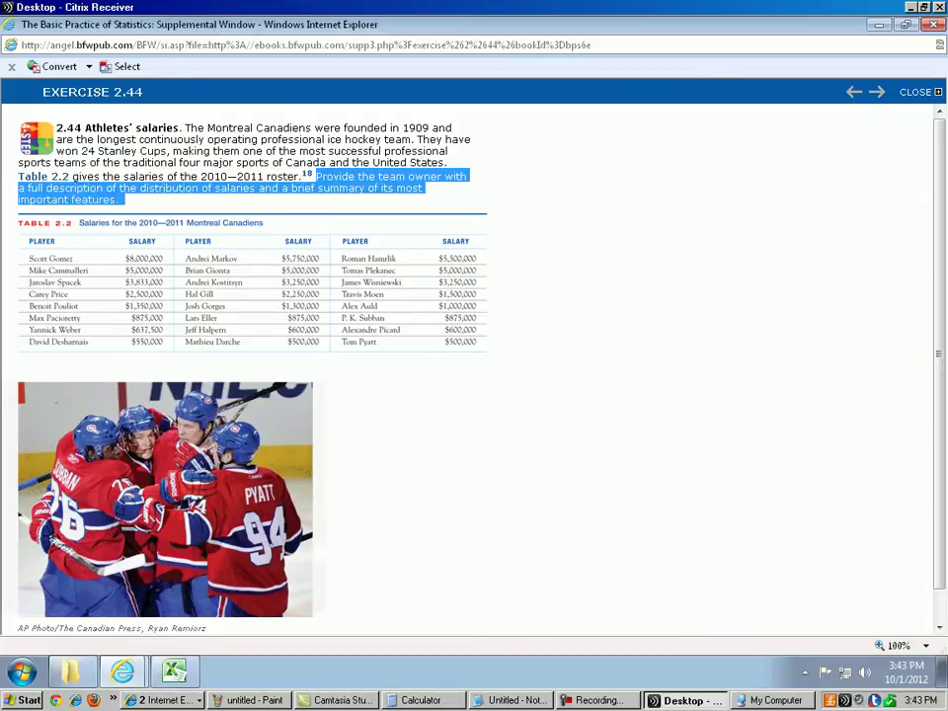
click(304, 158)
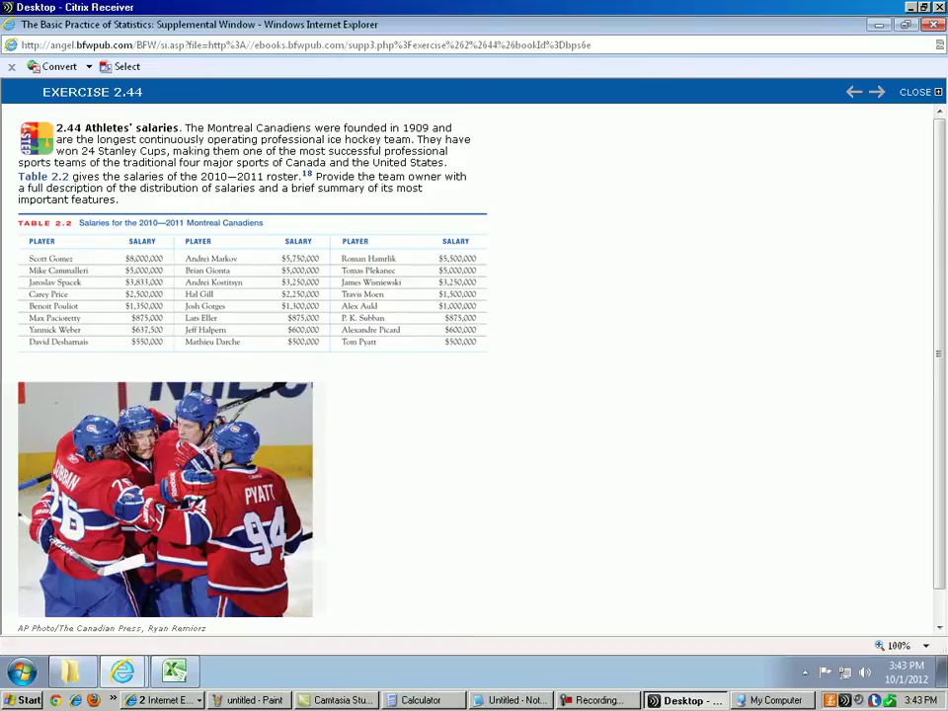
- Switch to Paint and handwrite the underlined heading "numerical" with the brush at the upper edge of the canvas
click(249, 700)
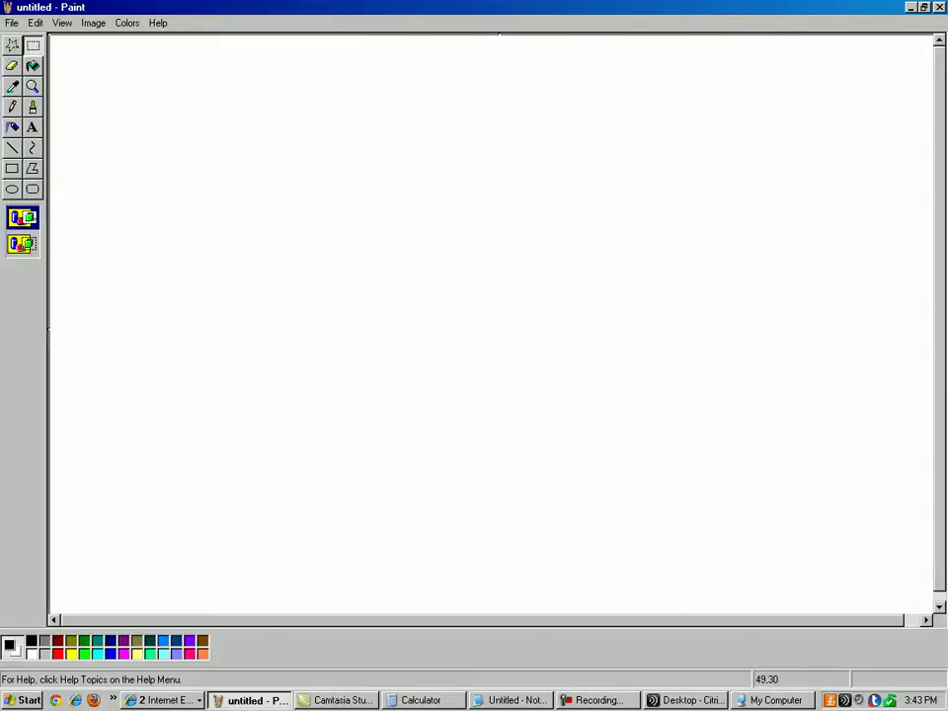
mouse_move(89, 63)
mouse_down()
mouse_move(91, 72)
mouse_move(89, 56)
mouse_move(189, 61)
mouse_move(214, 51)
mouse_move(284, 65)
mouse_up()
click(32, 107)
drag(292, 41, 294, 69)
drag(79, 79, 297, 71)
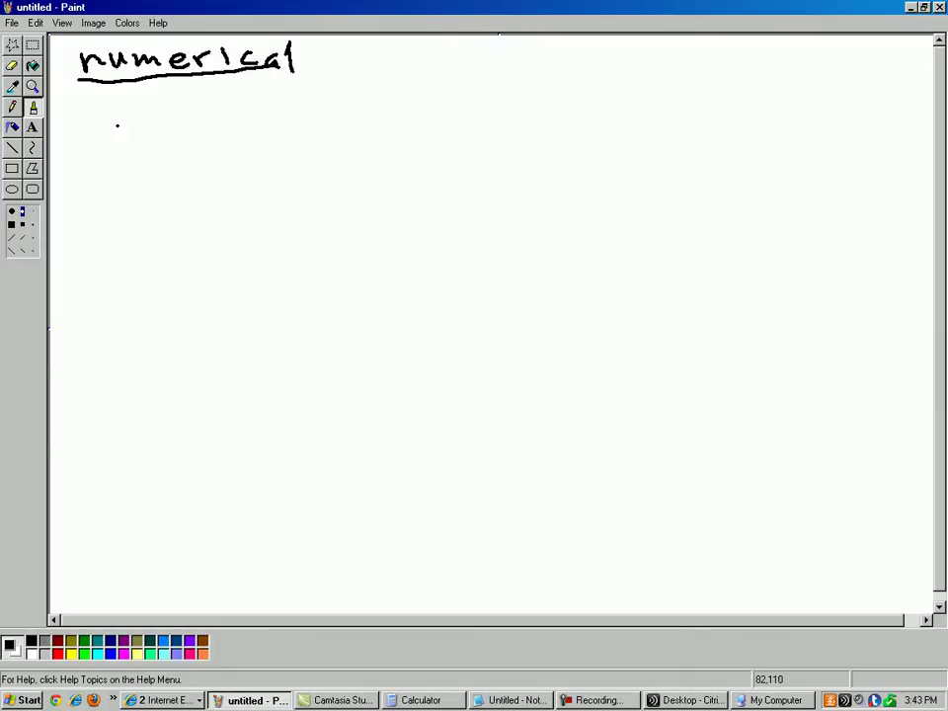
- Handwrite the line "center: mean, median" below the "numerical" heading
drag(131, 105, 138, 121)
drag(155, 107, 162, 120)
mouse_move(171, 120)
mouse_down()
mouse_move(178, 103)
mouse_move(188, 121)
mouse_up()
mouse_move(202, 81)
mouse_down()
mouse_move(204, 118)
mouse_move(212, 92)
mouse_up()
mouse_move(215, 107)
mouse_down()
mouse_move(229, 116)
mouse_move(252, 101)
mouse_move(342, 111)
mouse_up()
click(264, 101)
click(268, 102)
drag(353, 100, 391, 112)
mouse_move(398, 108)
mouse_down()
mouse_move(442, 110)
mouse_move(464, 96)
mouse_move(472, 108)
mouse_up()
mouse_move(499, 99)
mouse_down()
mouse_move(487, 104)
mouse_move(505, 77)
mouse_up()
mouse_move(505, 77)
mouse_down()
mouse_move(505, 110)
mouse_move(541, 111)
mouse_move(563, 97)
mouse_up()
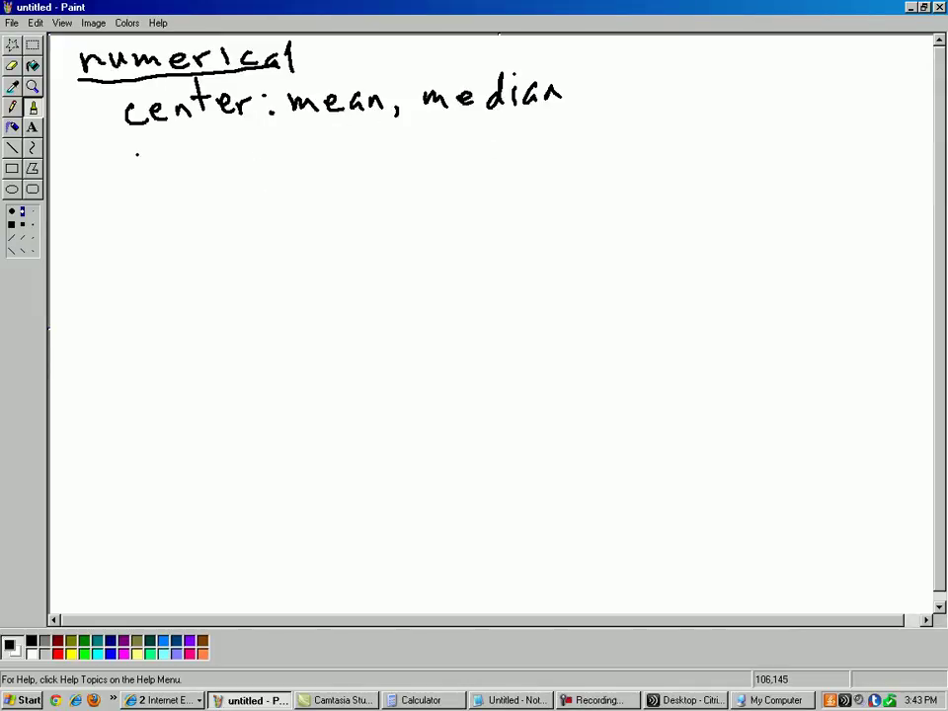
- Handwrite the line "spread: s.d. IQR" below the center line
mouse_move(144, 157)
mouse_down()
mouse_move(130, 163)
mouse_move(128, 182)
mouse_move(183, 163)
mouse_move(230, 169)
mouse_move(252, 147)
mouse_up()
click(268, 155)
click(269, 169)
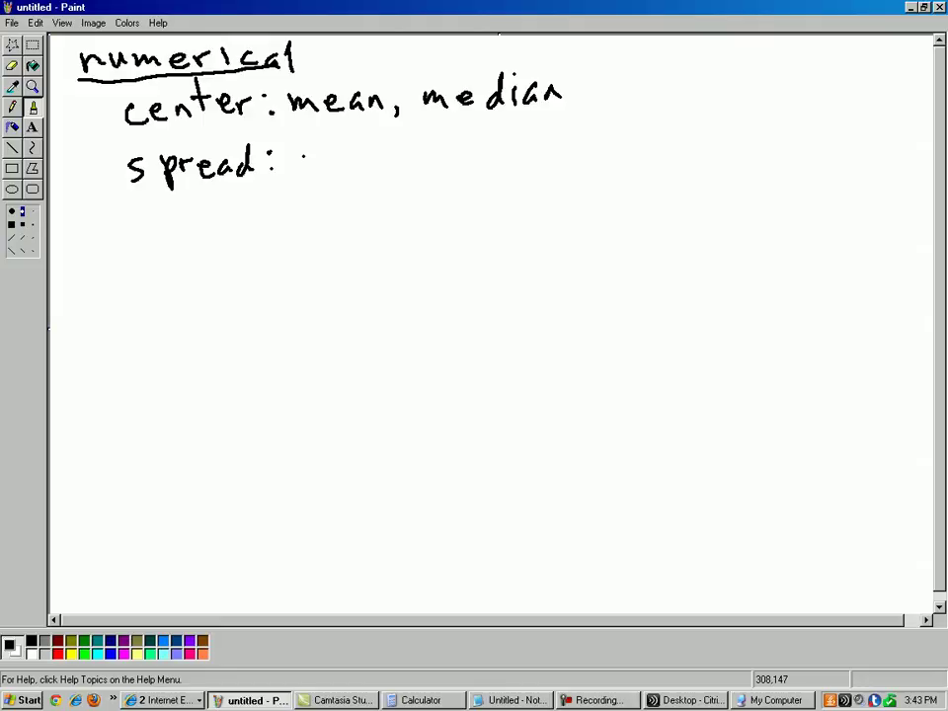
mouse_move(316, 155)
mouse_down()
mouse_move(305, 168)
mouse_move(352, 167)
mouse_move(404, 148)
mouse_move(405, 168)
mouse_up()
click(324, 165)
click(365, 165)
drag(423, 150, 444, 168)
drag(445, 151, 464, 167)
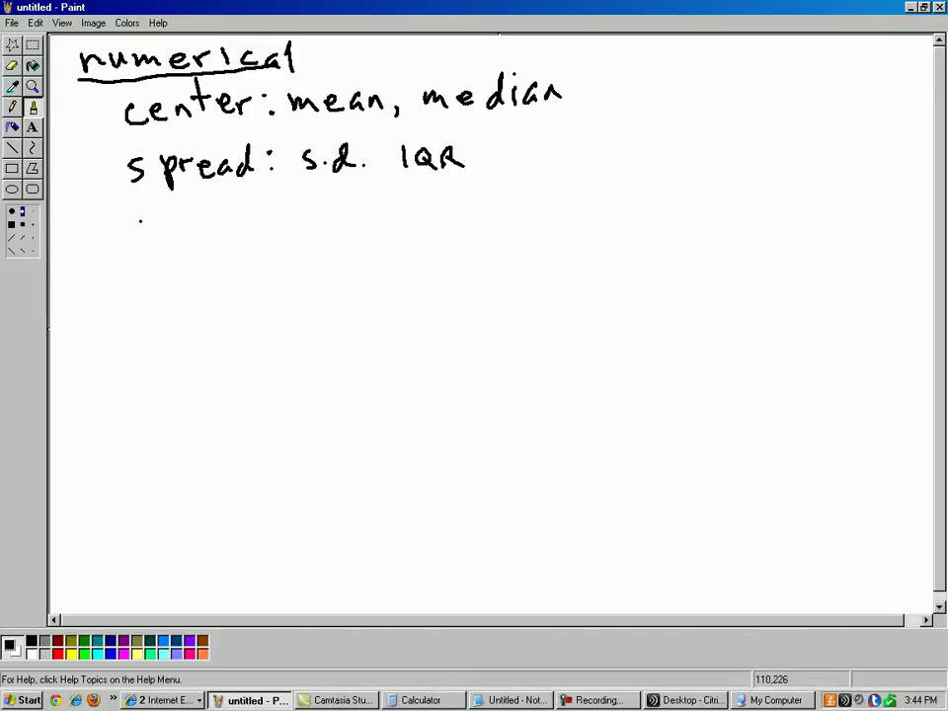
- Handwrite "outliers" below the spread line and underline both "IQR" and "outliers"
mouse_move(145, 220)
mouse_down()
mouse_move(137, 229)
mouse_move(145, 219)
mouse_move(161, 230)
mouse_move(176, 219)
mouse_move(188, 232)
mouse_move(203, 214)
mouse_move(227, 231)
mouse_up()
mouse_move(231, 226)
mouse_down()
mouse_move(245, 236)
mouse_move(259, 217)
mouse_move(266, 237)
mouse_up()
click(225, 295)
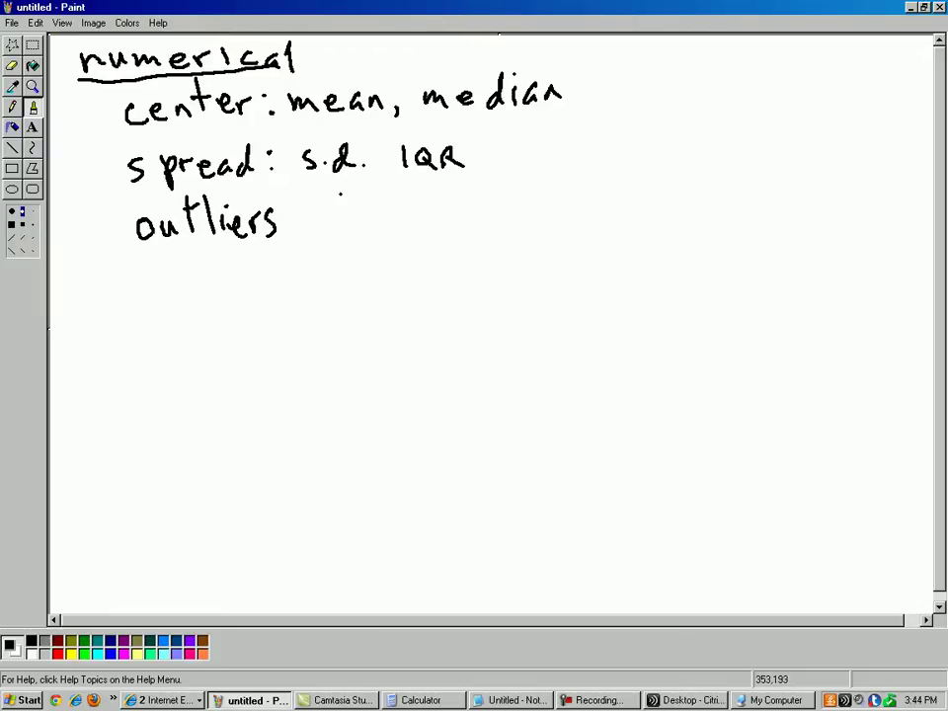
drag(403, 175, 464, 175)
click(370, 225)
drag(162, 252, 242, 246)
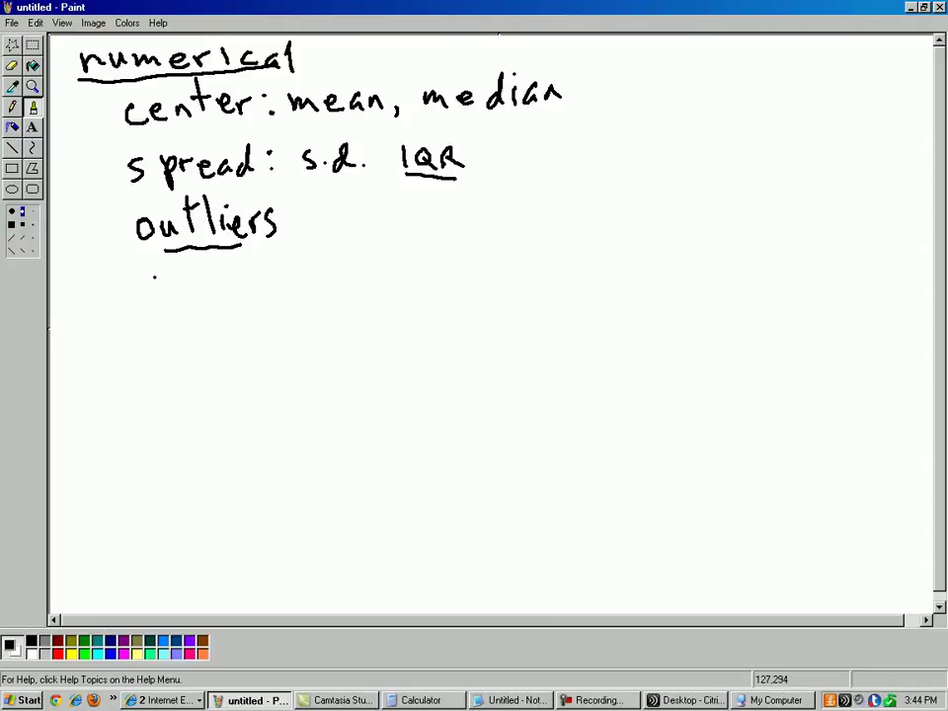
- Handwrite "quartiles" below the word "outliers"
mouse_move(153, 276)
mouse_down()
mouse_move(154, 302)
mouse_move(203, 285)
mouse_up()
mouse_move(207, 276)
mouse_down()
mouse_move(210, 285)
mouse_move(220, 272)
mouse_up()
mouse_move(227, 259)
mouse_down()
mouse_move(229, 281)
mouse_move(236, 270)
mouse_up()
drag(246, 271, 262, 279)
drag(267, 270, 281, 276)
drag(294, 262, 285, 276)
click(243, 266)
- Handwrite "5-number-summary" below the word "quartiles"
mouse_move(166, 314)
mouse_down()
mouse_move(152, 317)
mouse_move(153, 342)
mouse_move(286, 325)
mouse_move(318, 309)
mouse_up()
click(183, 327)
mouse_move(321, 298)
mouse_down()
mouse_move(369, 308)
mouse_move(402, 288)
mouse_move(484, 296)
mouse_move(503, 287)
mouse_move(512, 298)
mouse_up()
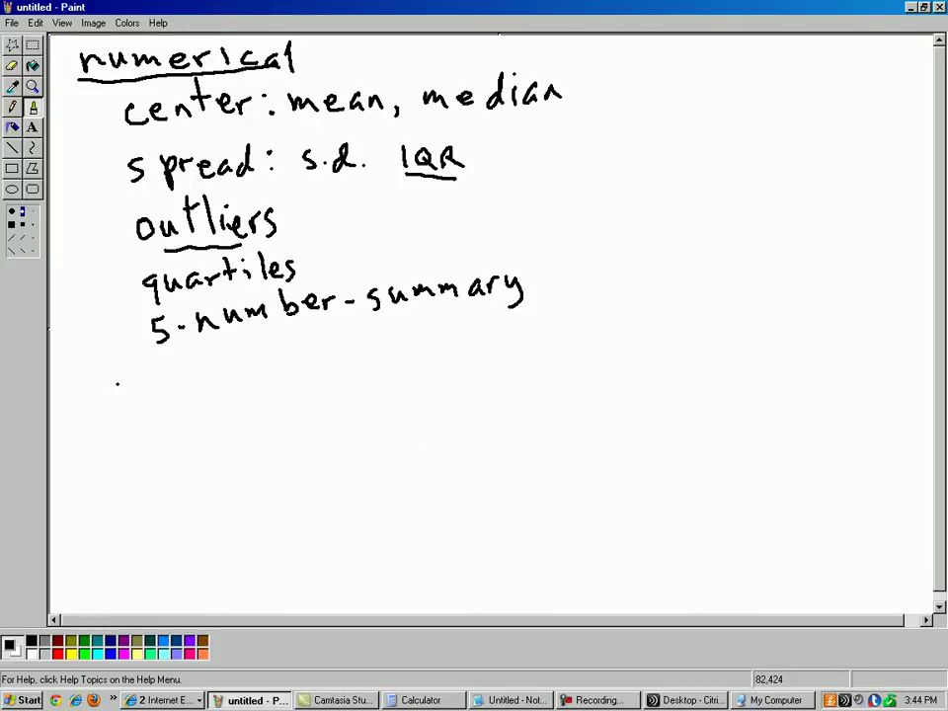
- Handwrite the underlined heading "graph" below the numerical list, with "boxplot" beside it
mouse_move(116, 379)
mouse_down()
mouse_move(110, 419)
mouse_move(154, 380)
mouse_move(178, 395)
mouse_move(196, 385)
mouse_move(219, 394)
mouse_up()
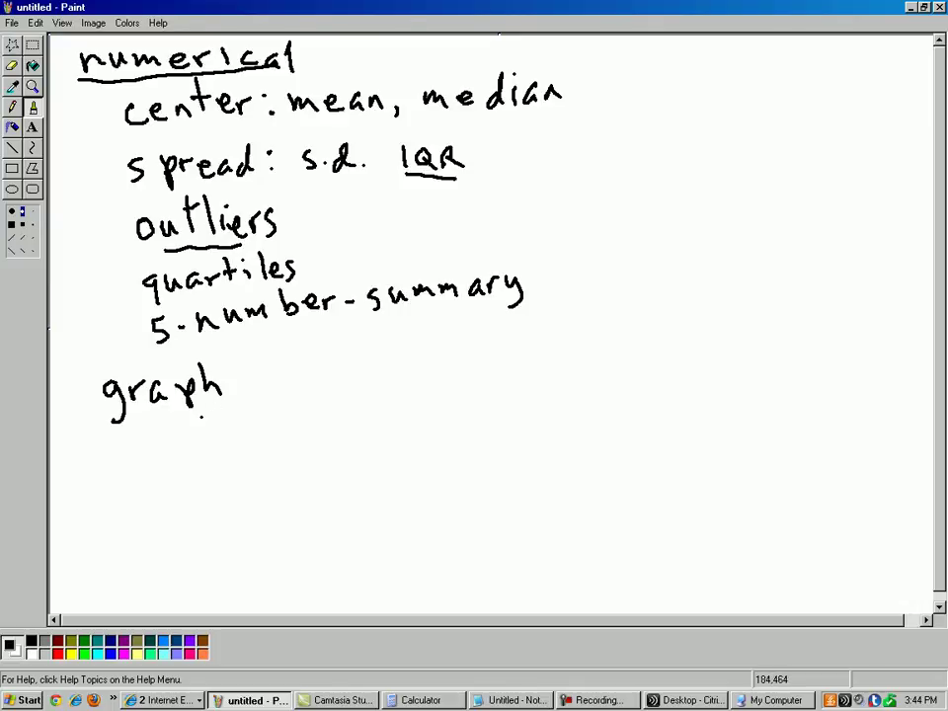
drag(112, 420, 209, 405)
mouse_move(259, 363)
mouse_down()
mouse_move(261, 395)
mouse_move(294, 376)
mouse_move(318, 393)
mouse_up()
mouse_move(318, 374)
mouse_down()
mouse_move(303, 393)
mouse_move(322, 401)
mouse_move(330, 391)
mouse_up()
drag(348, 347, 347, 380)
mouse_move(361, 363)
mouse_down()
mouse_move(366, 377)
mouse_move(362, 363)
mouse_up()
mouse_move(394, 345)
mouse_down()
mouse_move(395, 379)
mouse_move(402, 351)
mouse_up()
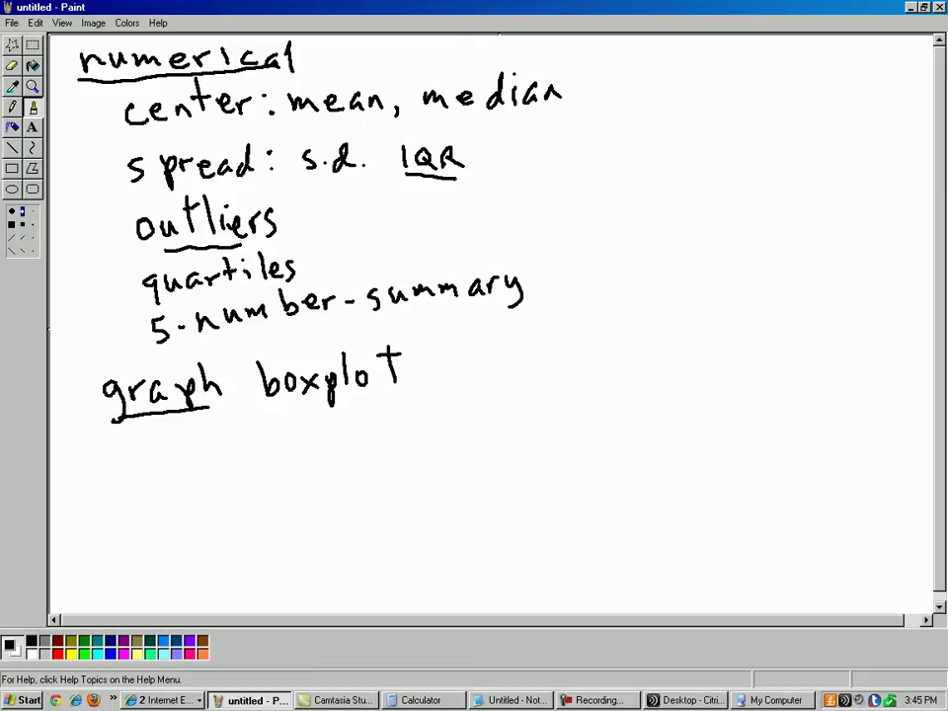
- Switch to the Citrix desktop and bring up the HOCKEYSALARIES.xls workbook in Excel
click(163, 700)
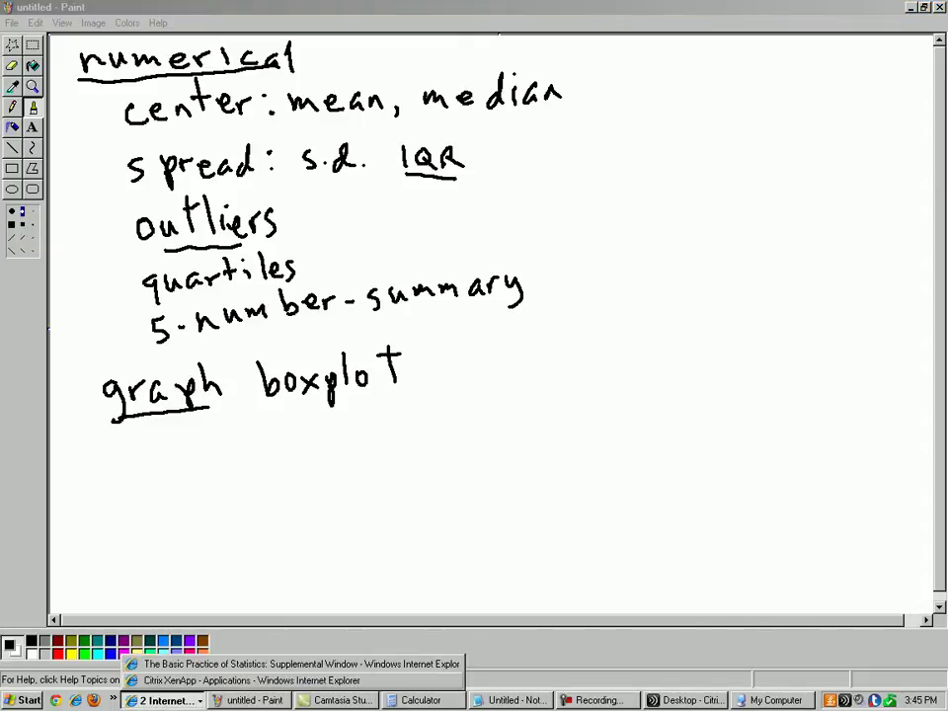
click(251, 680)
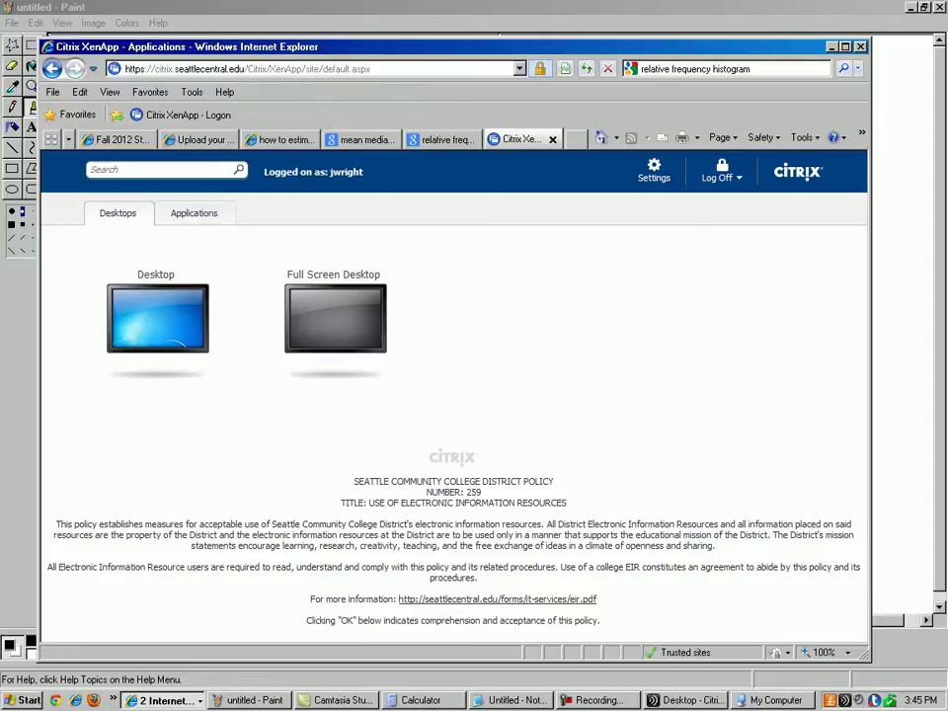
click(686, 700)
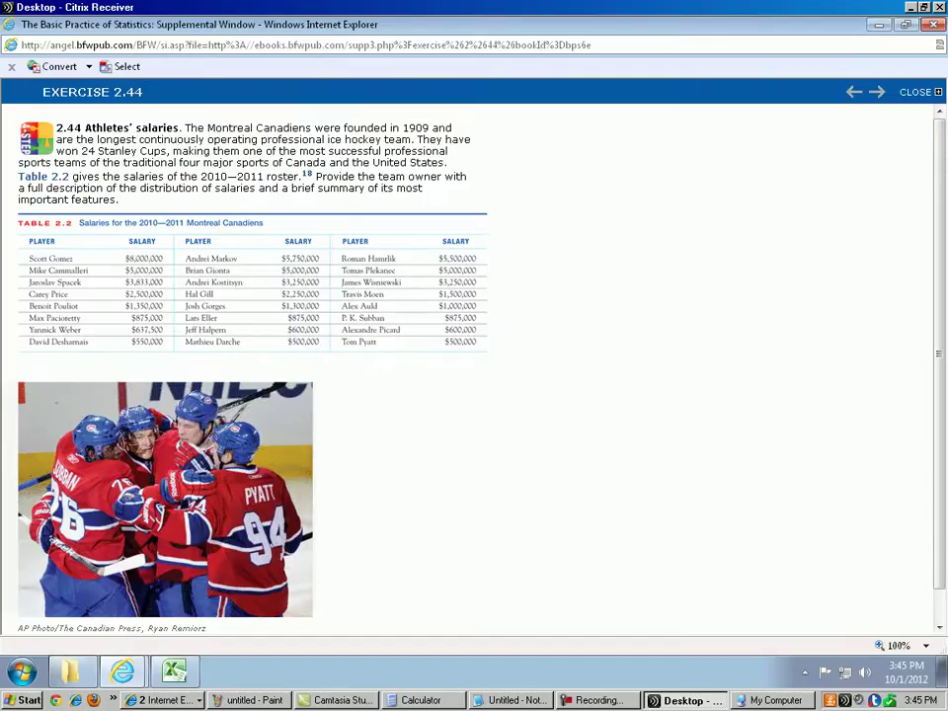
click(173, 670)
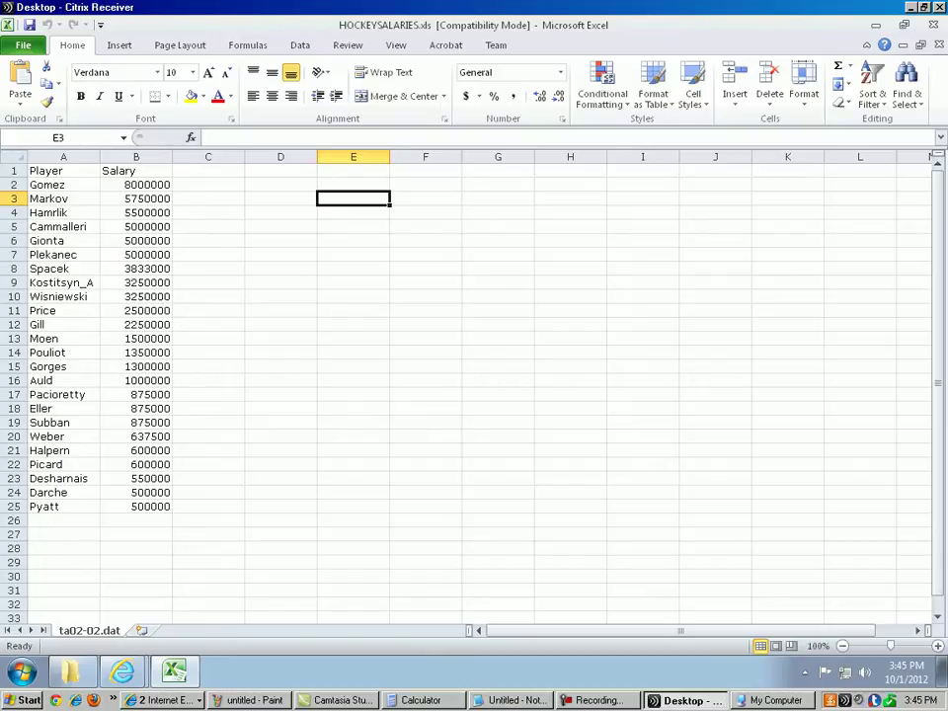
- Calculate the mean salary in cell D2 with the formula =average(b2:b25)
click(280, 185)
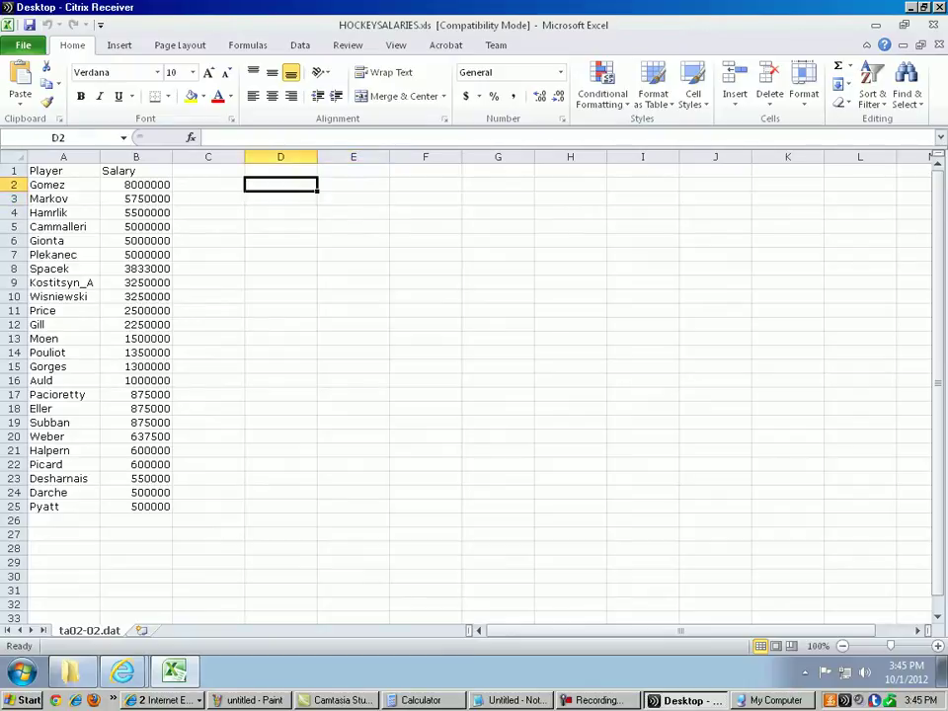
text(=)
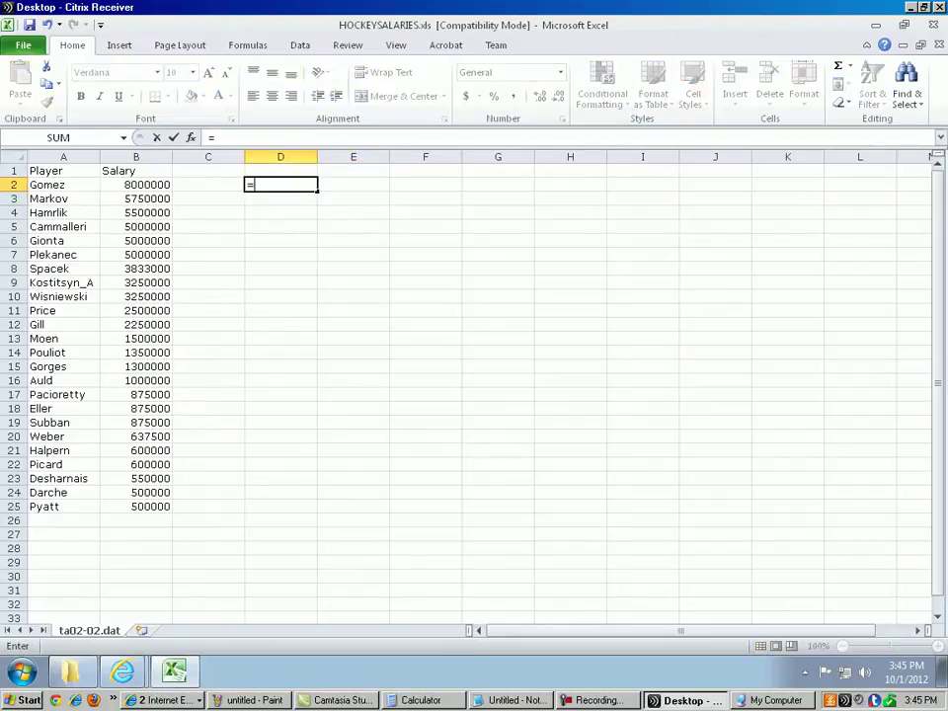
text(avear)
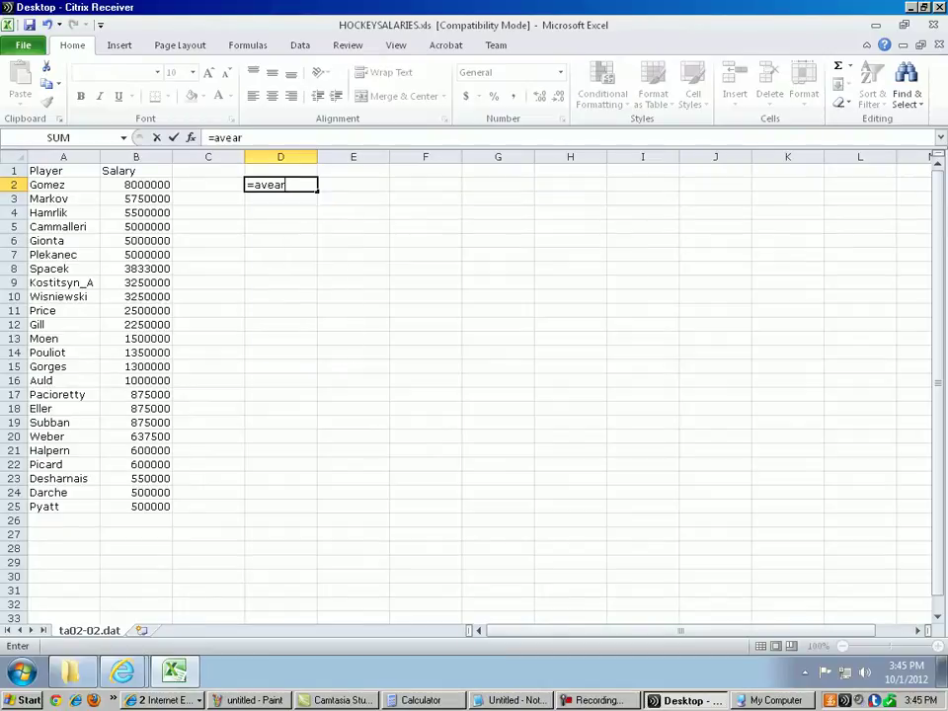
key(BackSpace)
key(BackSpace)
text(rage)
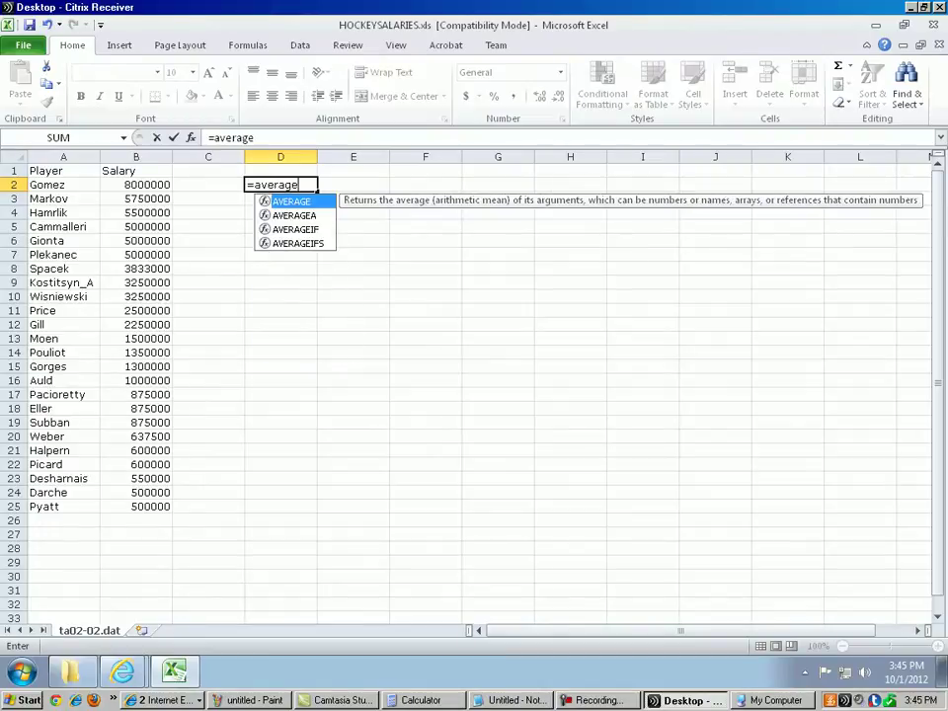
text(()
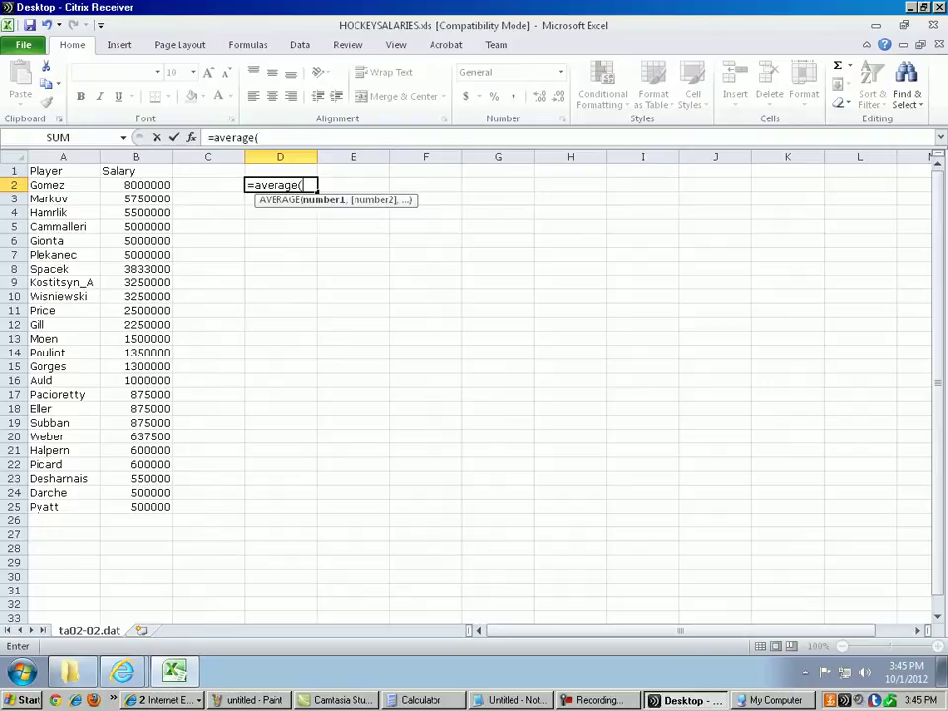
text(b2:)
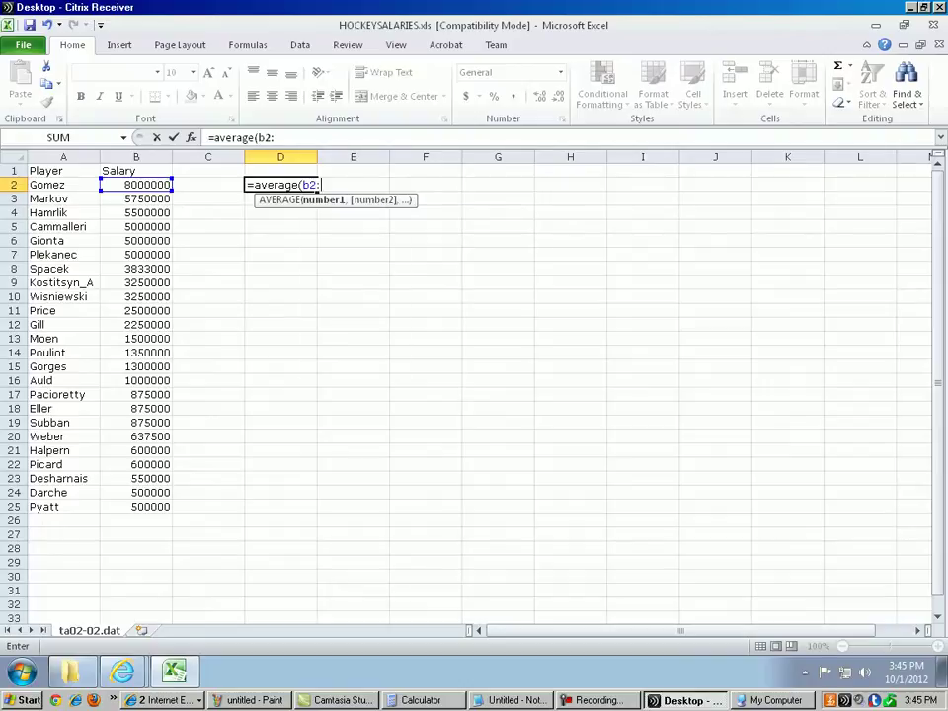
text(b25))
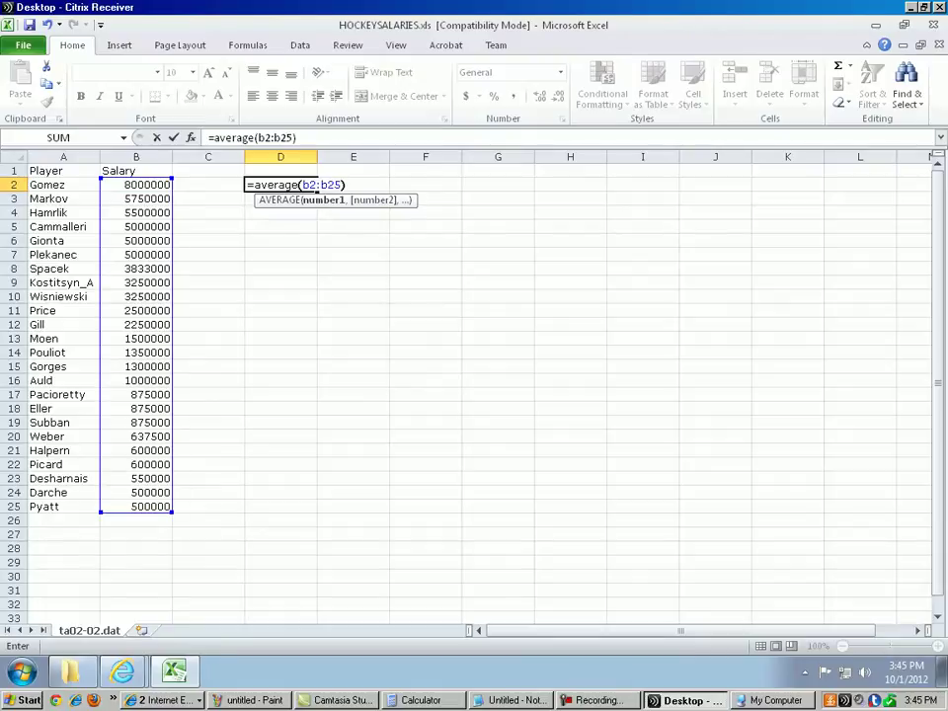
key(Return)
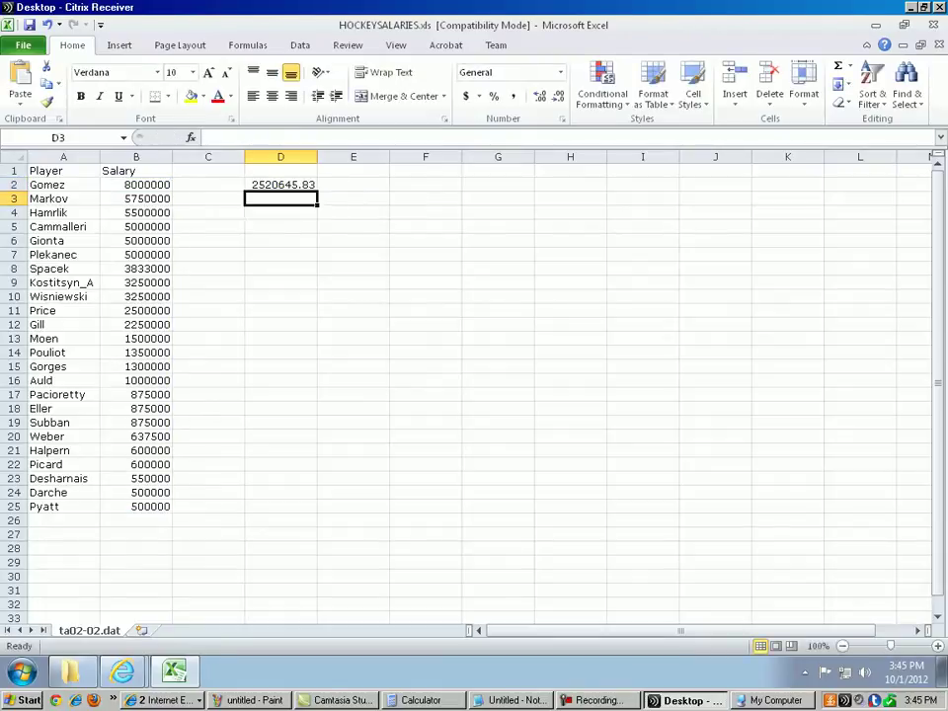
- Label the average salary by entering "mean" in cell E2
click(352, 198)
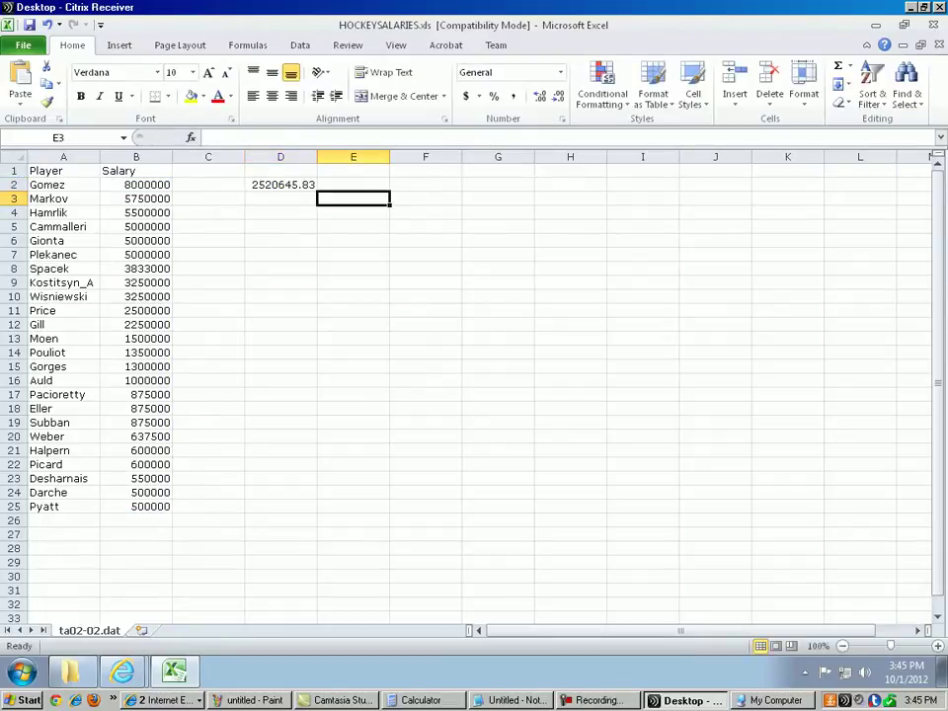
click(353, 185)
text(mean)
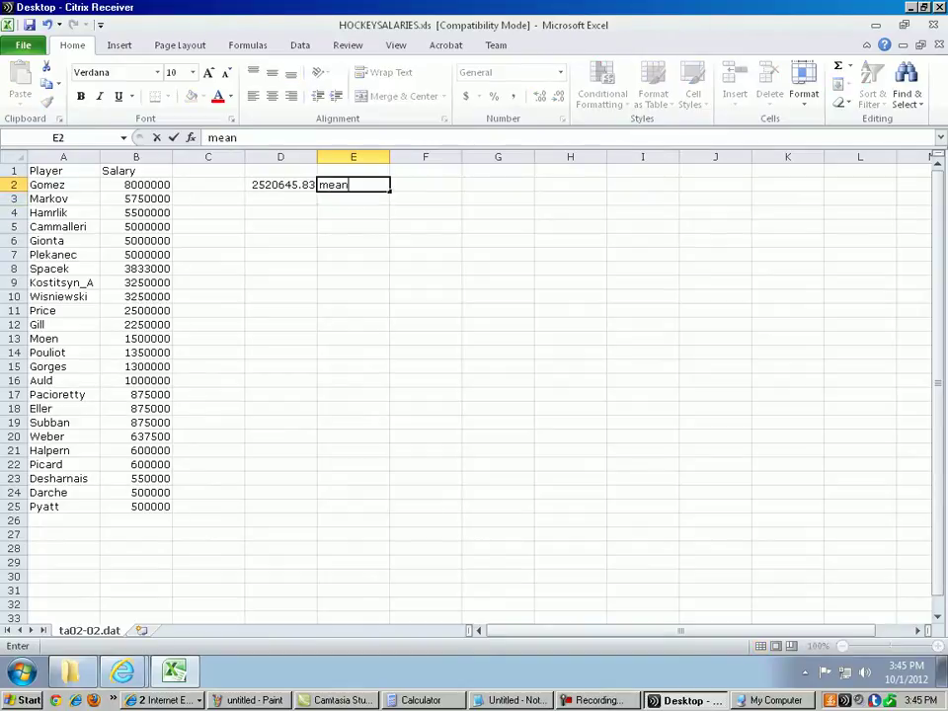
key(Return)
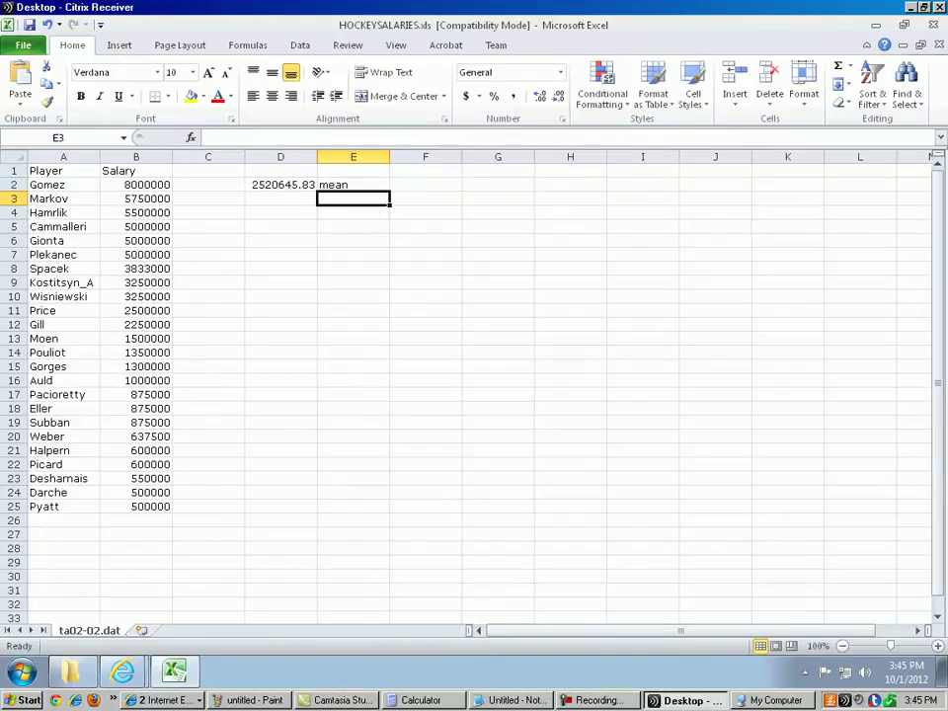
- Calculate the median salary in cell D3 with the formula =median(b2:b25)
click(281, 198)
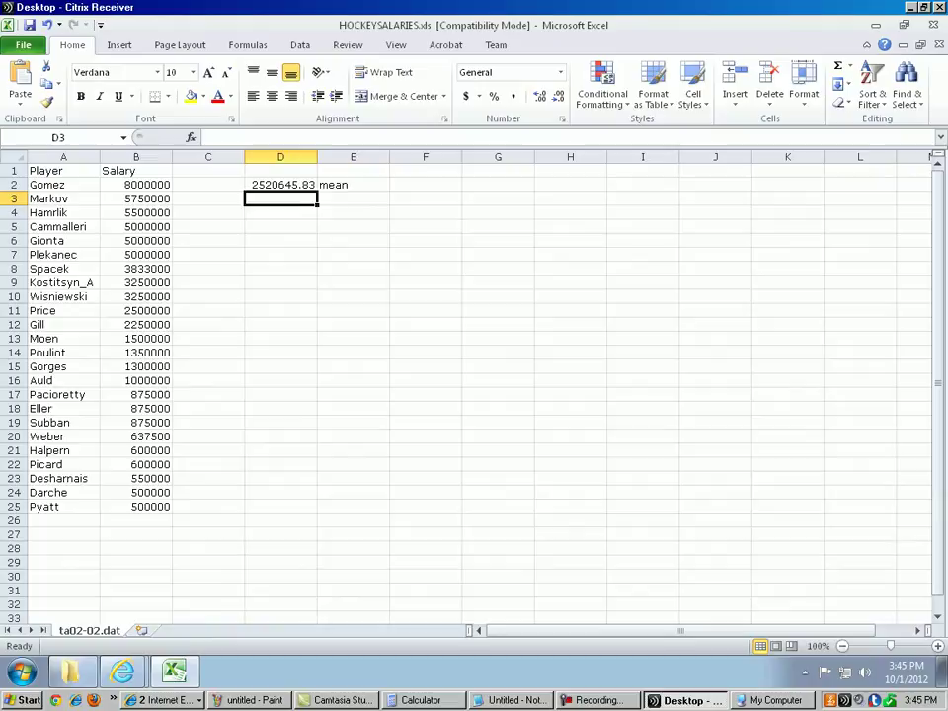
text(=meidan)
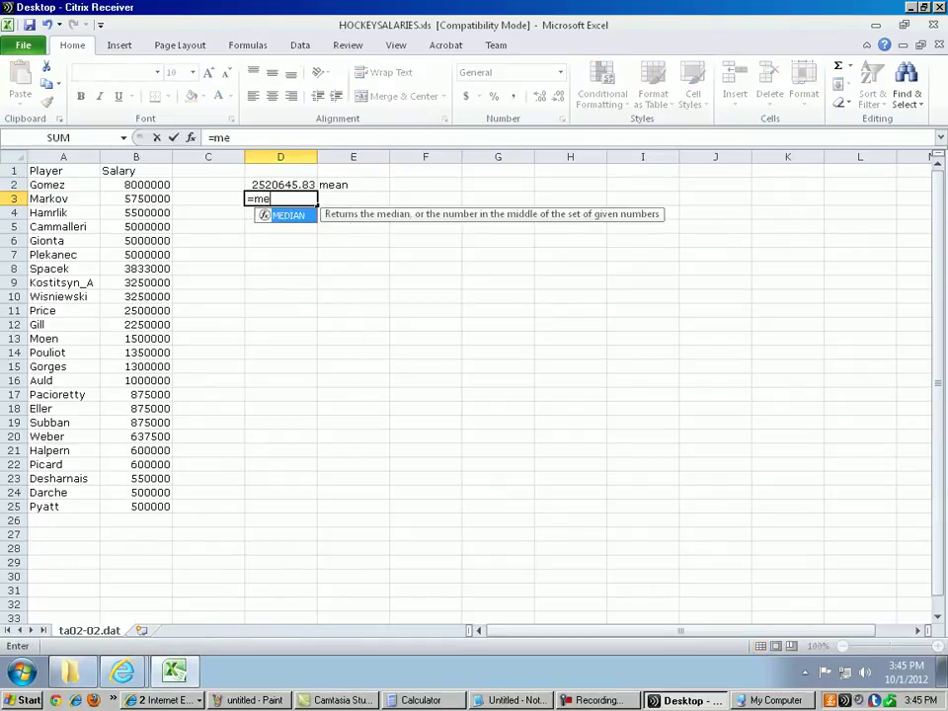
key(BackSpace)
key(BackSpace)
key(BackSpace)
key(BackSpace)
text(dian(b2)
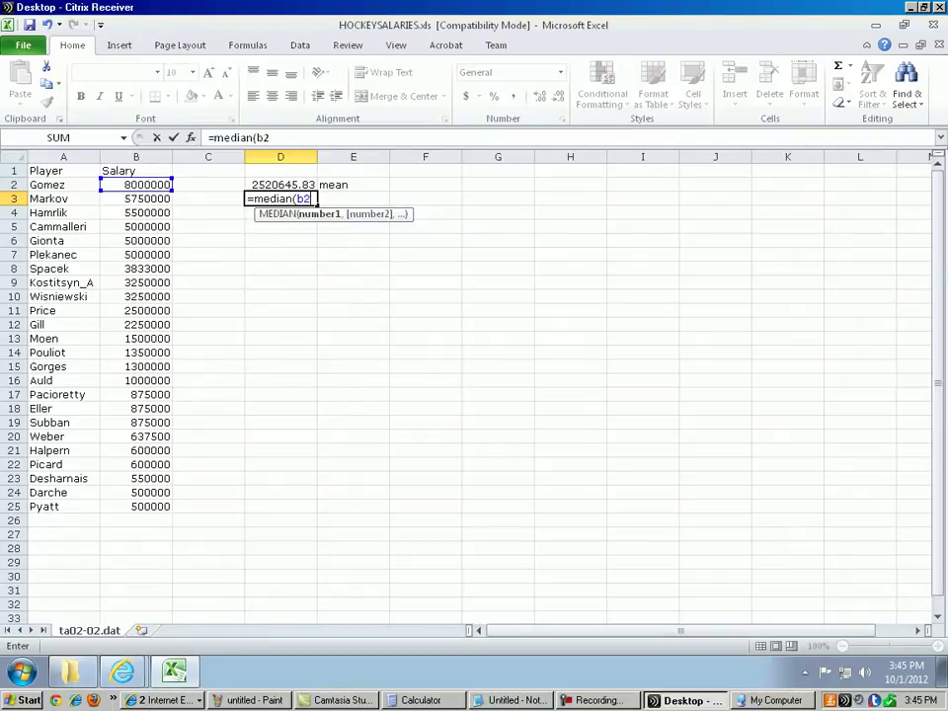
text(:b25))
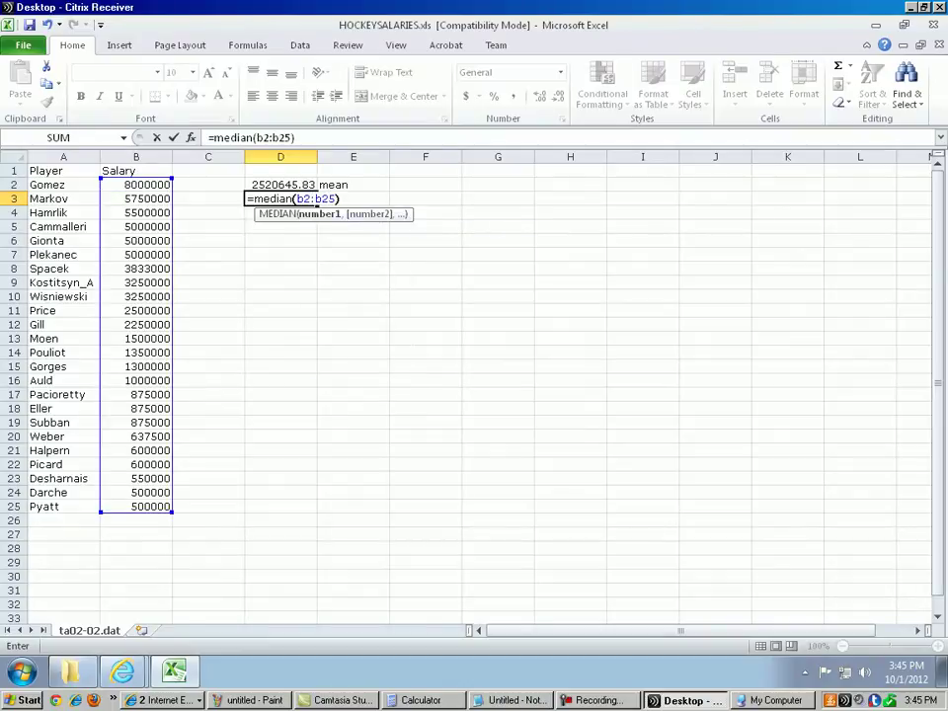
key(Return)
- Label the value in D3 by entering "median" in cell E3
key(Right)
key(Up)
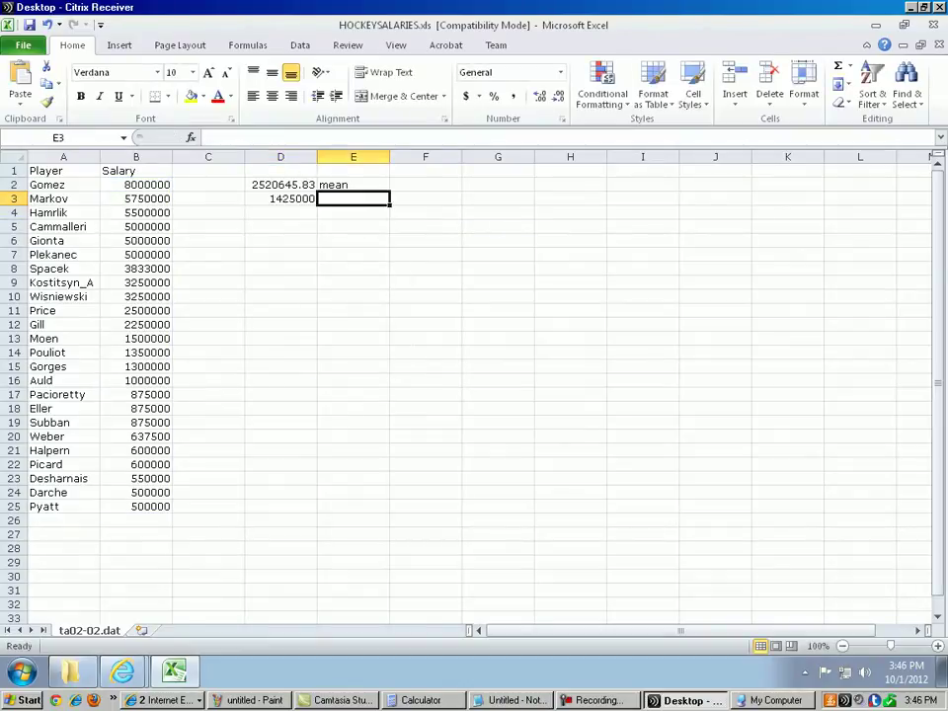
text(median)
key(Return)
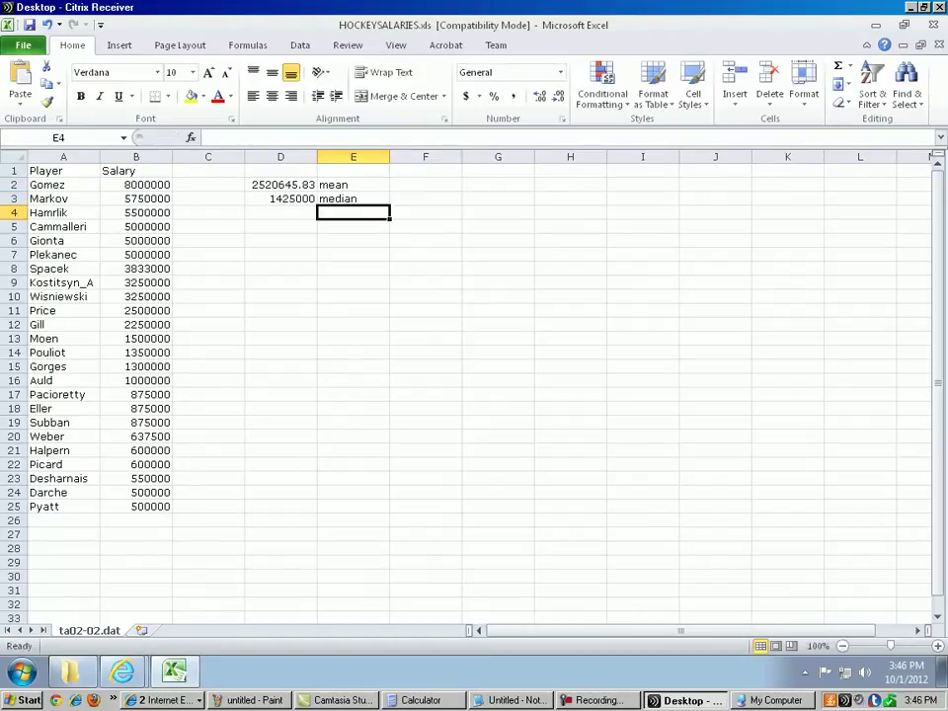
- Format the mean in D2 and the median in D3 with the comma number style
click(280, 185)
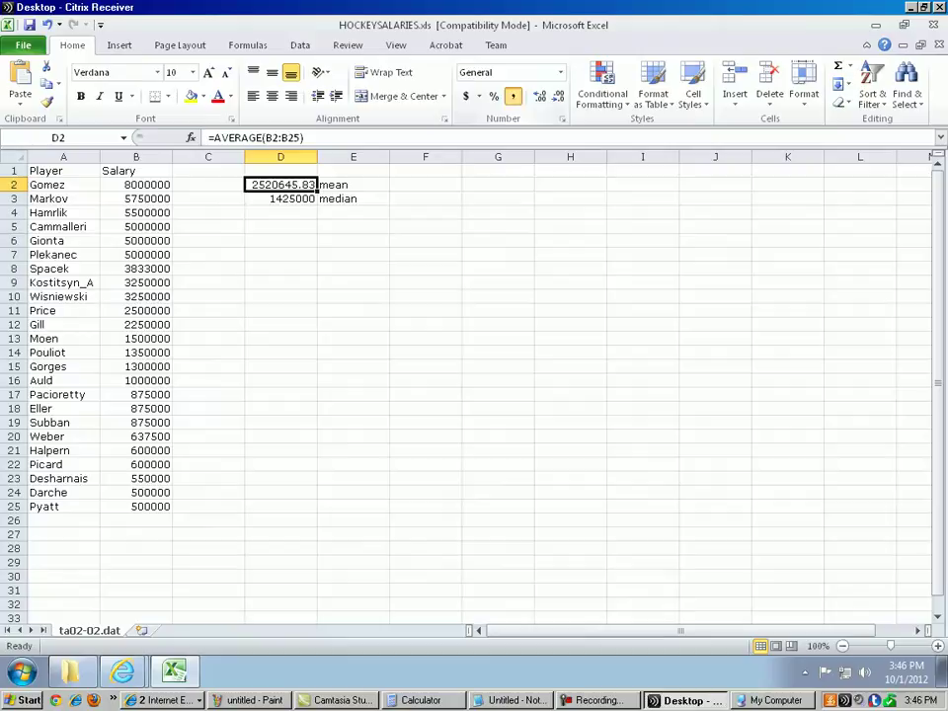
click(513, 96)
click(288, 198)
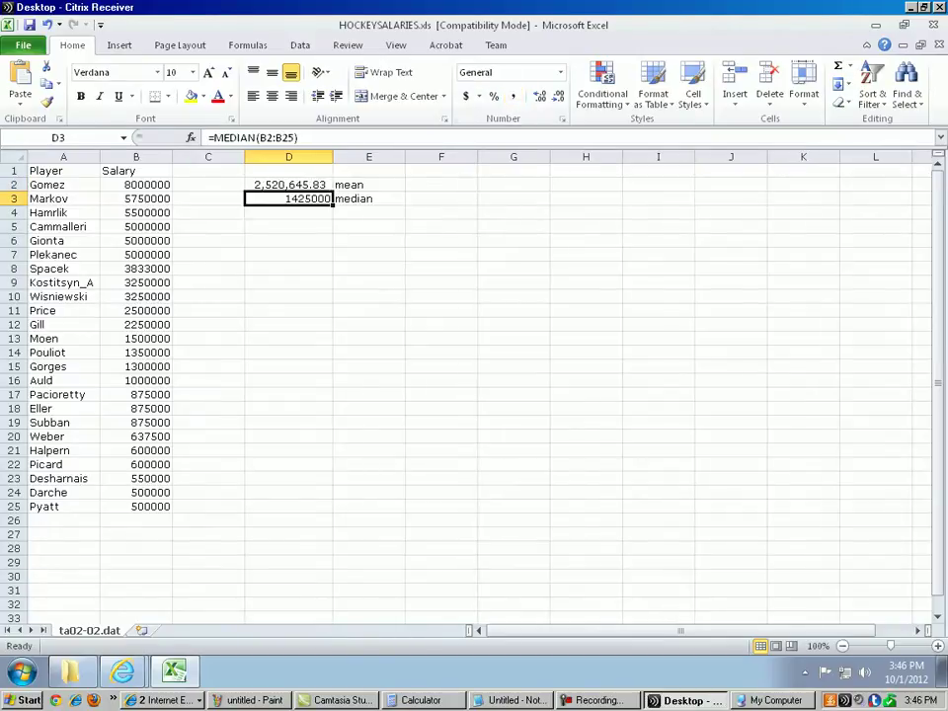
click(513, 96)
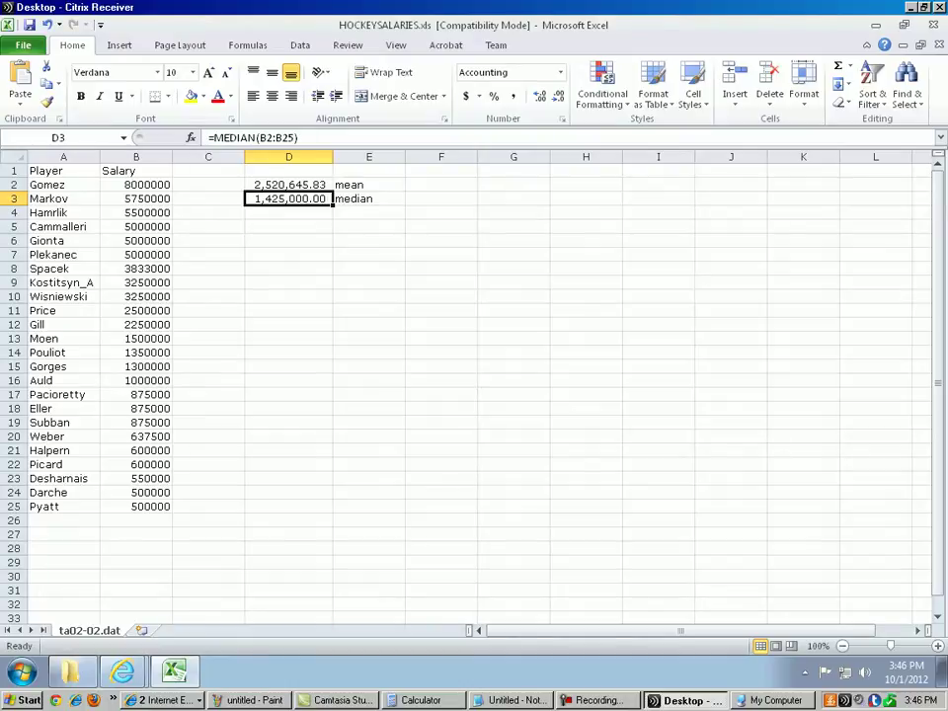
click(288, 226)
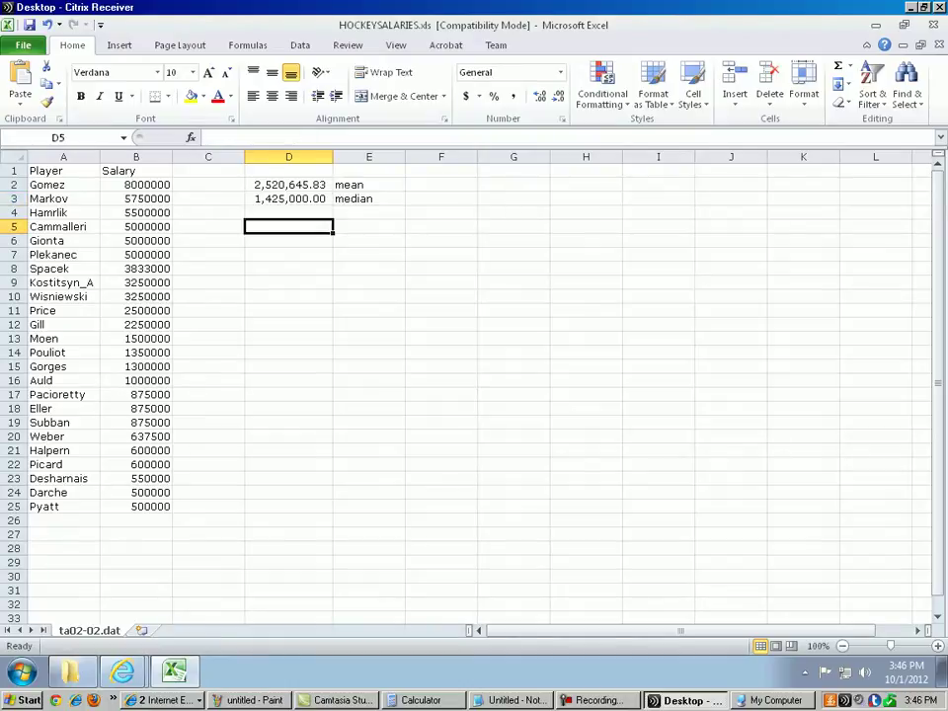
click(288, 185)
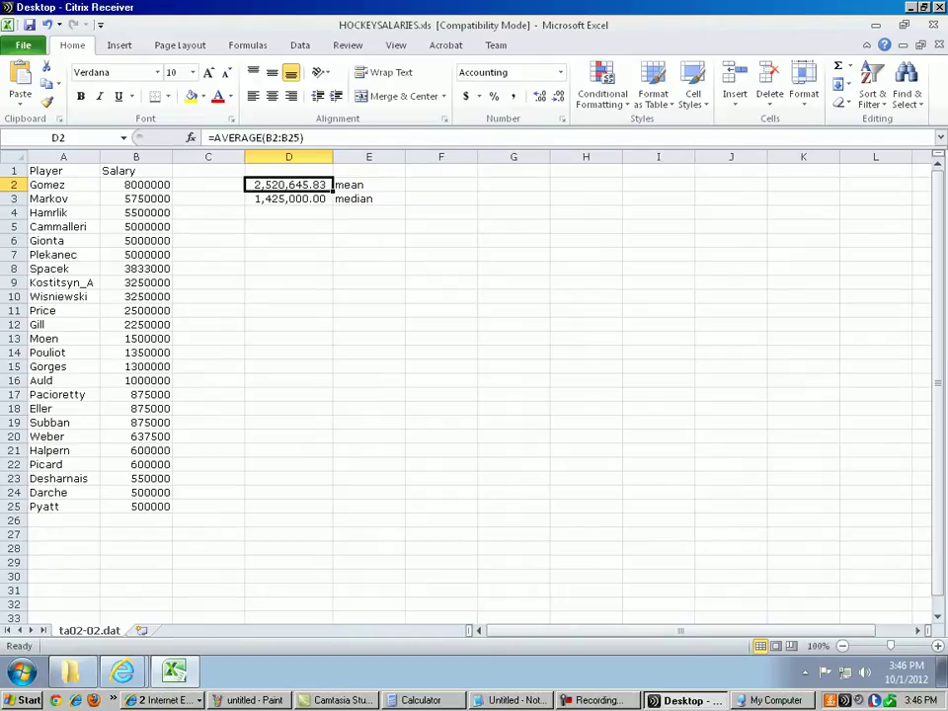
click(288, 199)
click(288, 226)
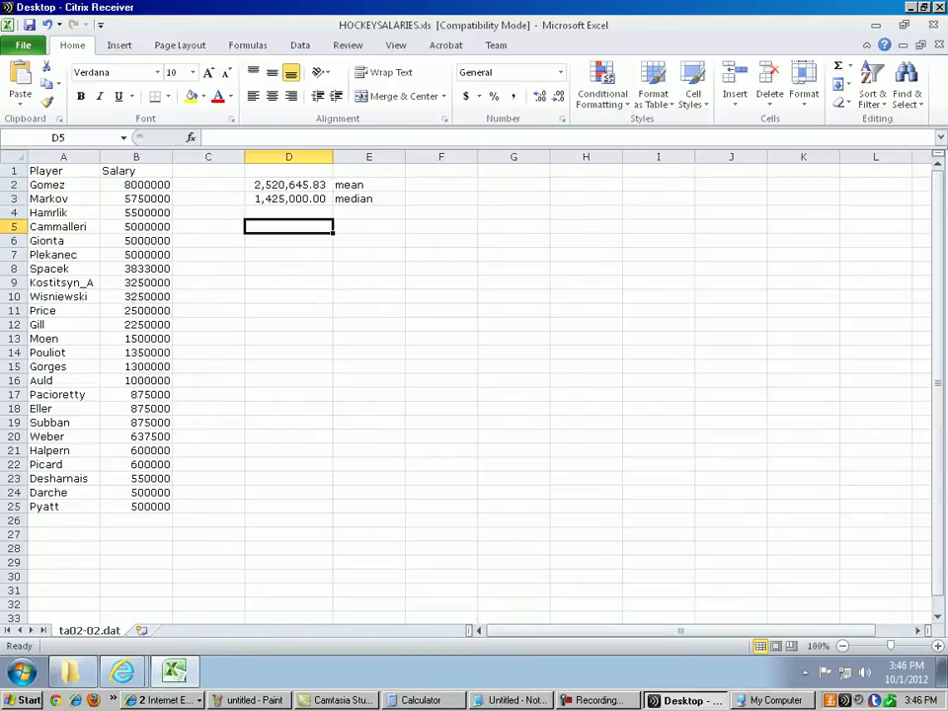
- Calculate the first quartile of the salaries in cell D4 with the formula =quartile(b2:b25,1)
click(288, 212)
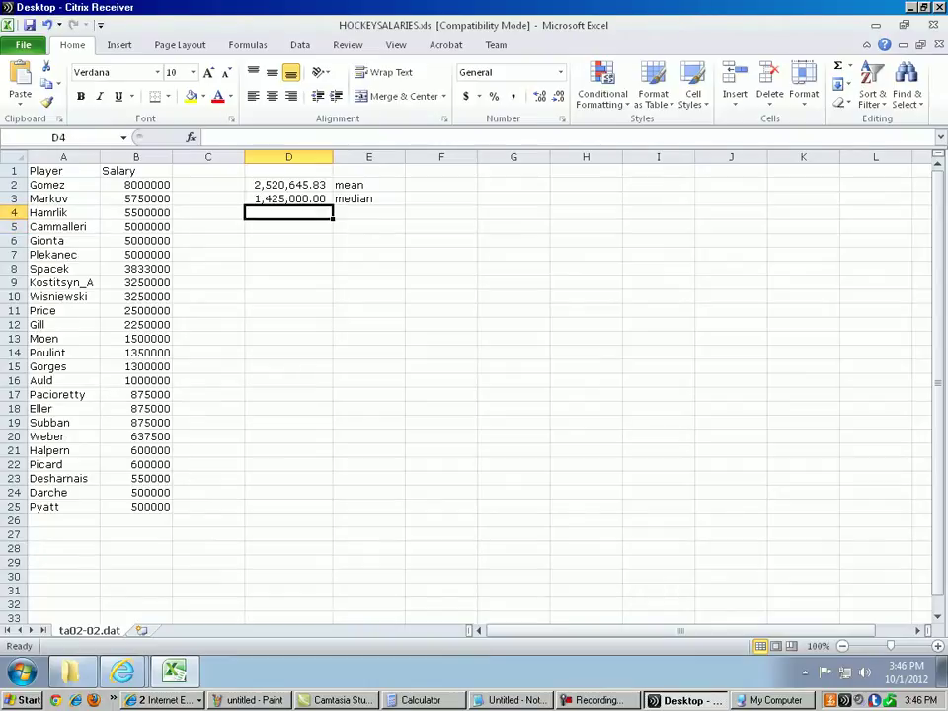
text(=)
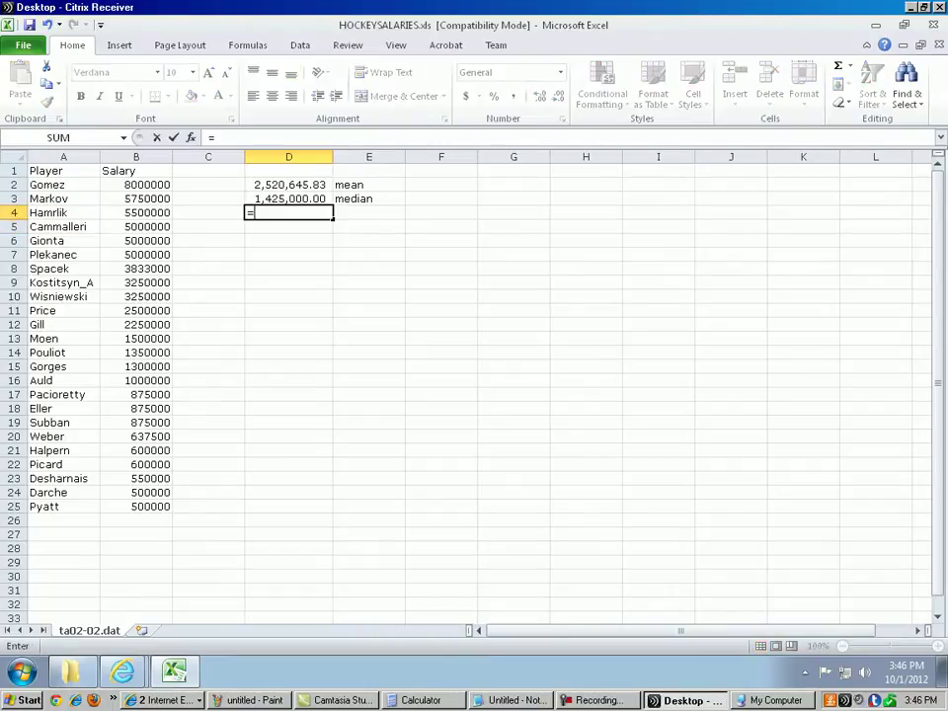
text(quar)
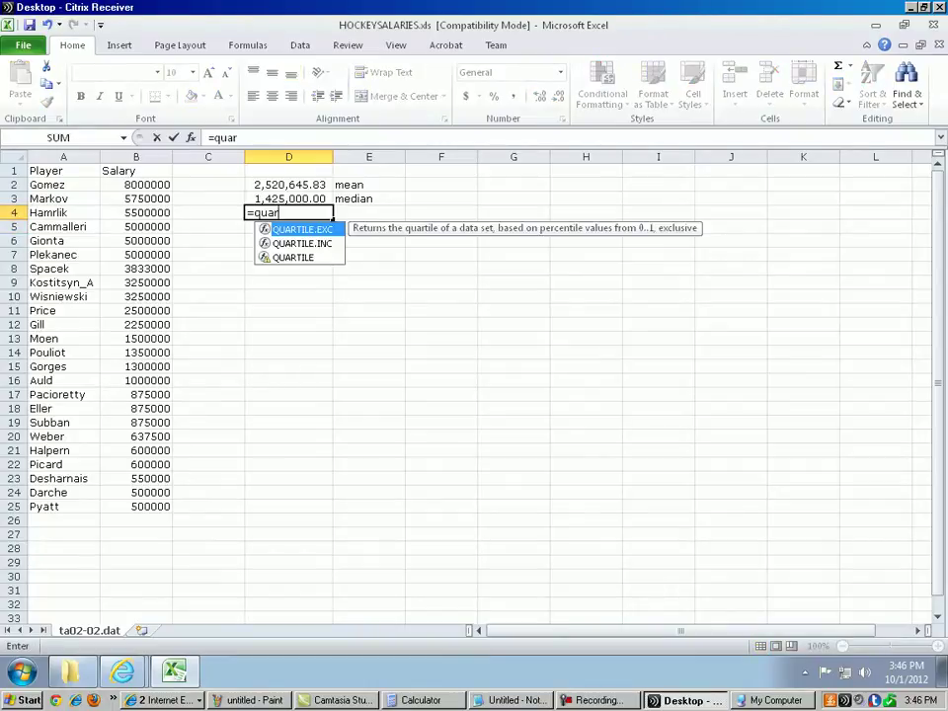
text(tile()
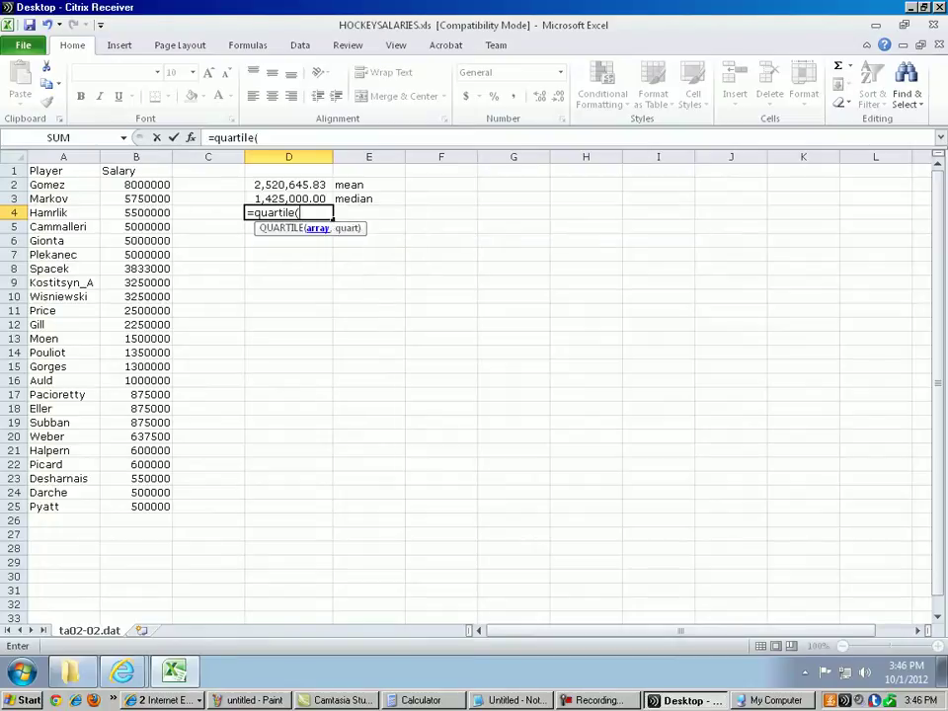
text(b2:b25,)
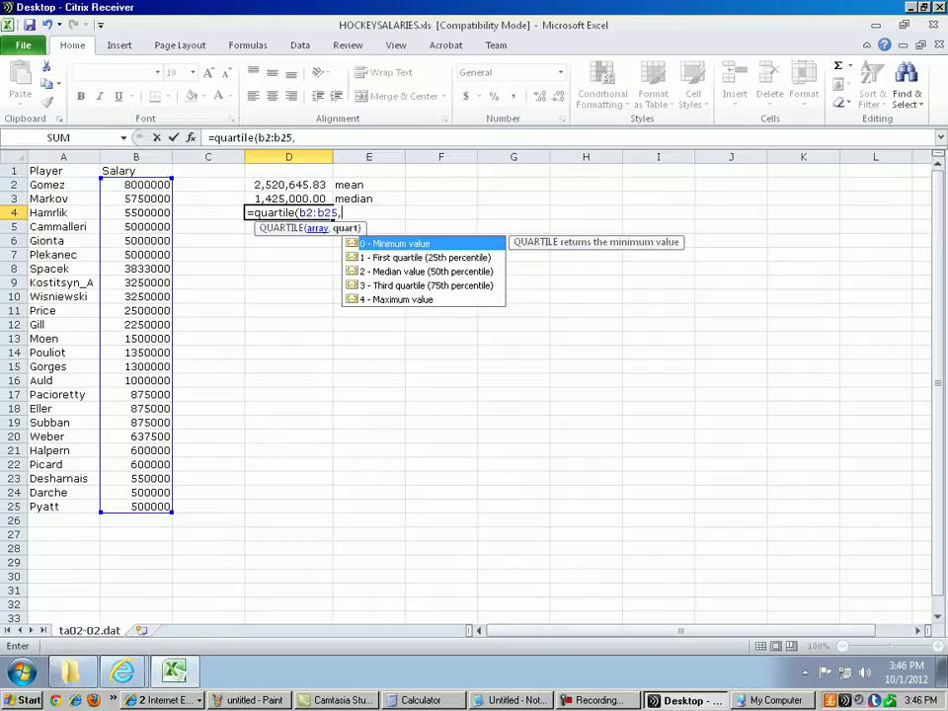
text(1))
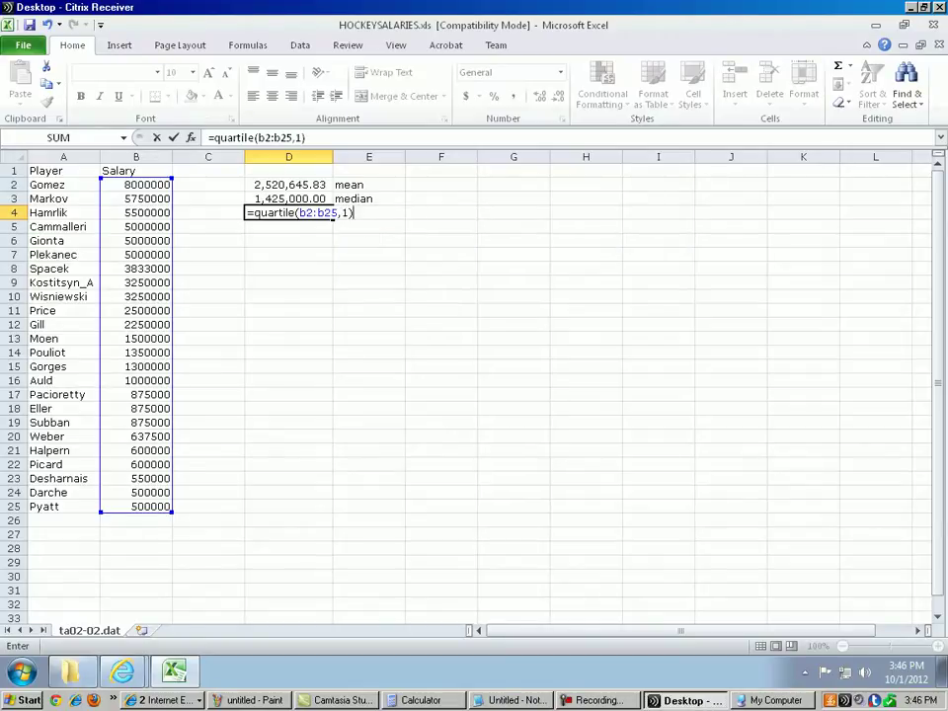
key(Return)
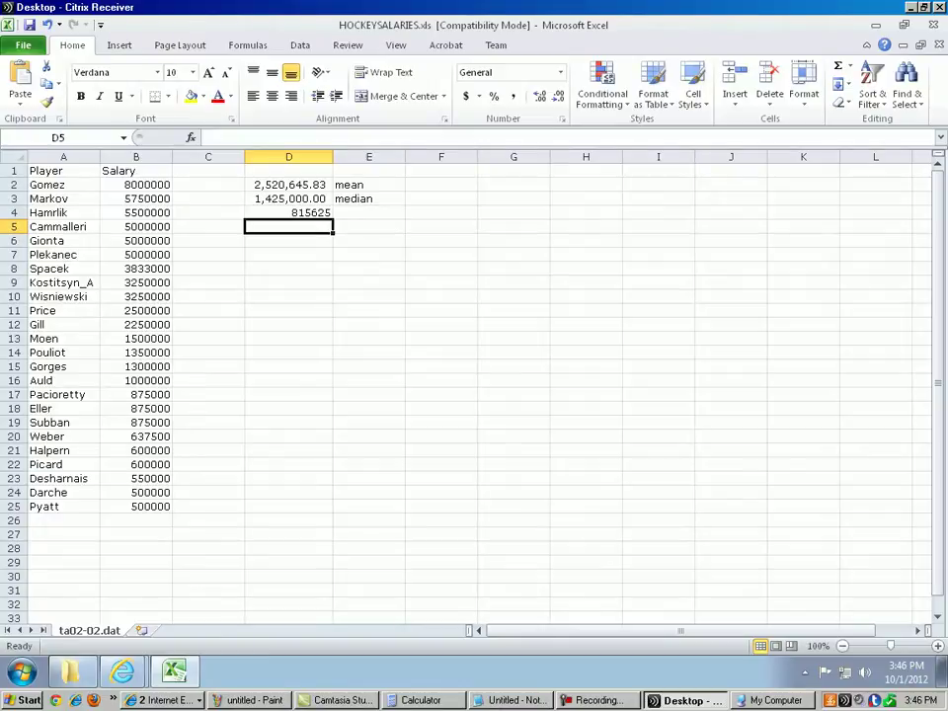
- Format the first quartile in D4 with the comma number style and label it "Q1" in cell E4
click(288, 213)
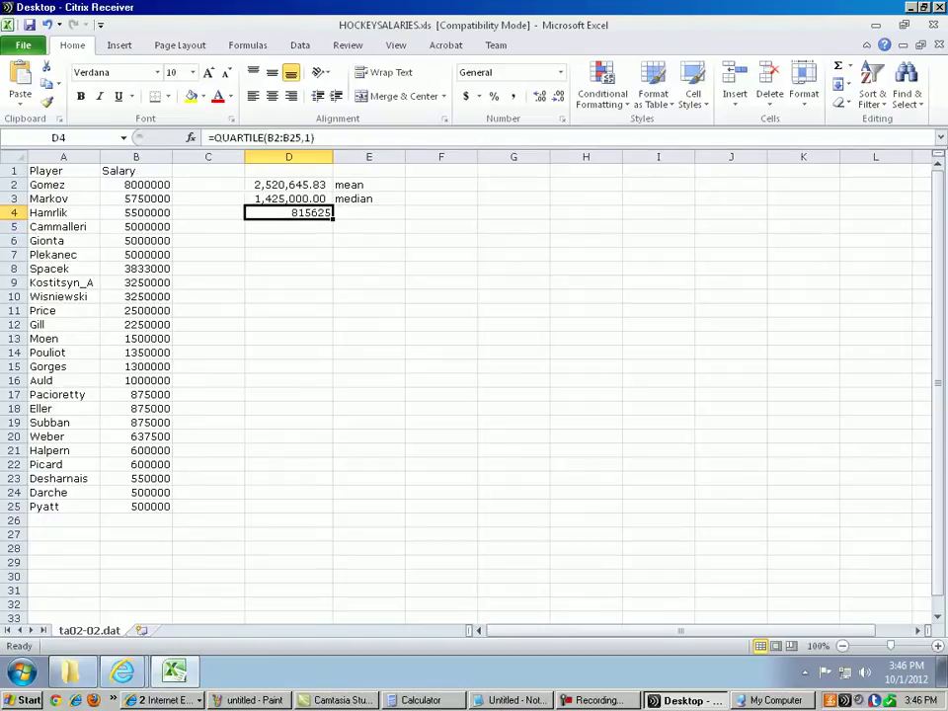
click(512, 96)
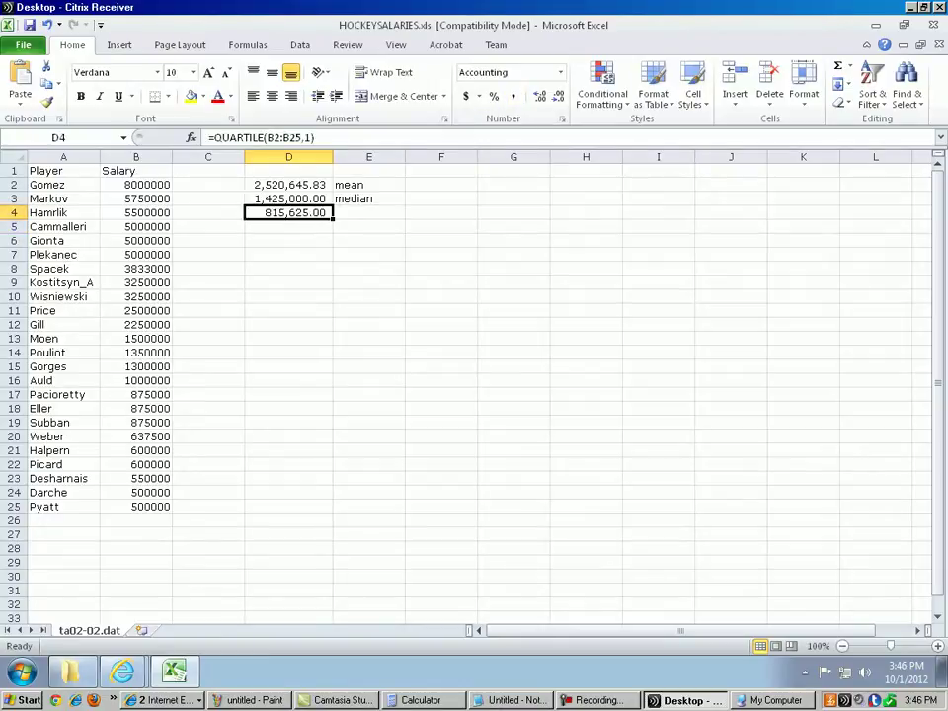
click(369, 212)
text(Q1)
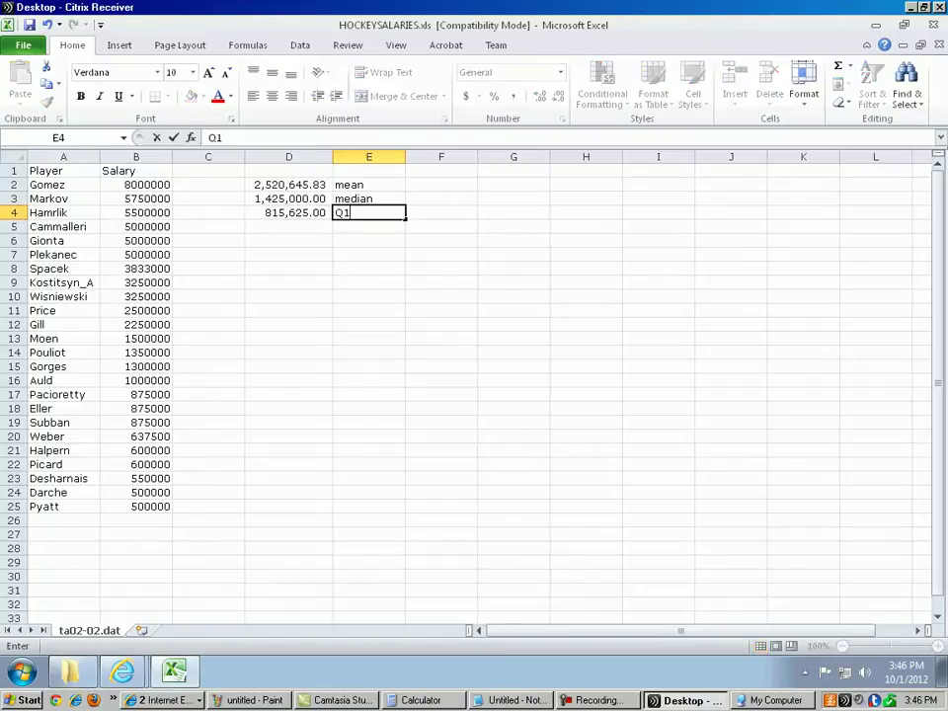
key(Return)
- Calculate the third quartile of the salaries in cell D5 with the formula =quartile(b2:b25,3)
click(289, 226)
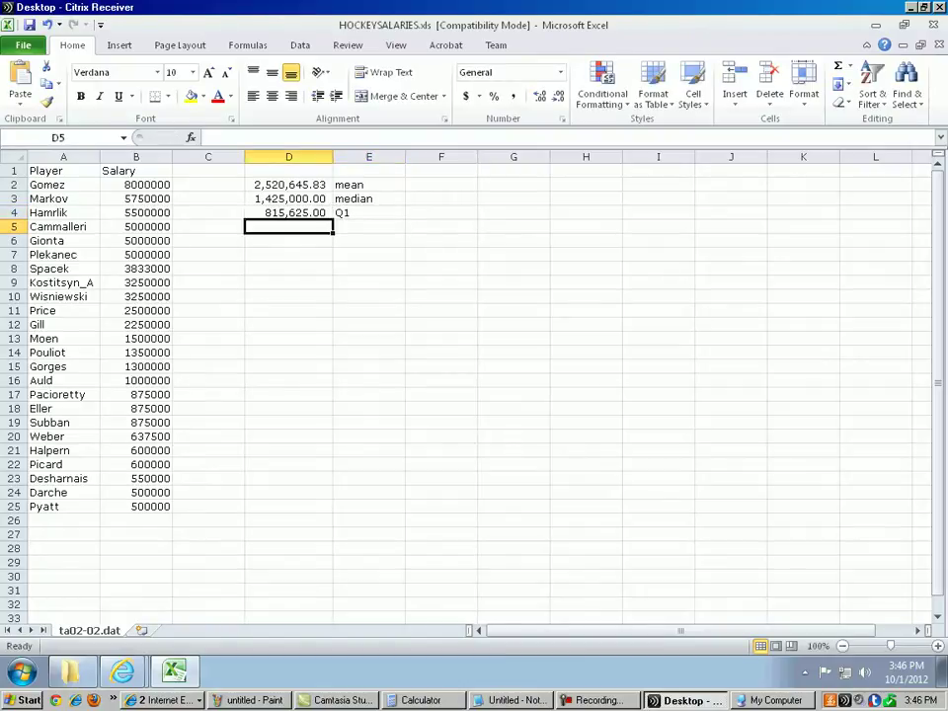
text(=quartile()
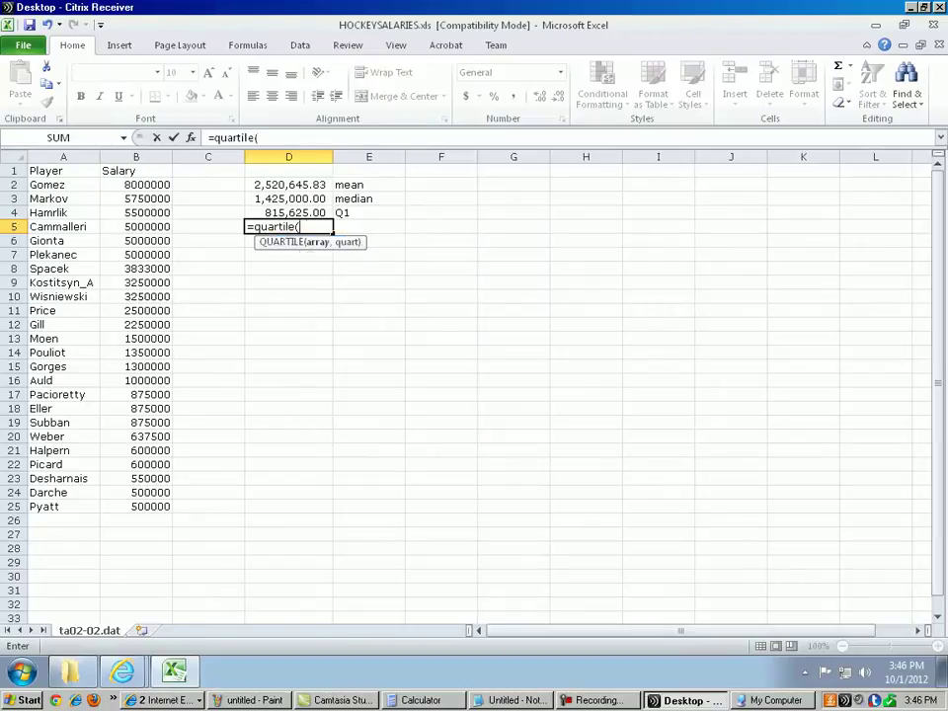
text(b2:b25)
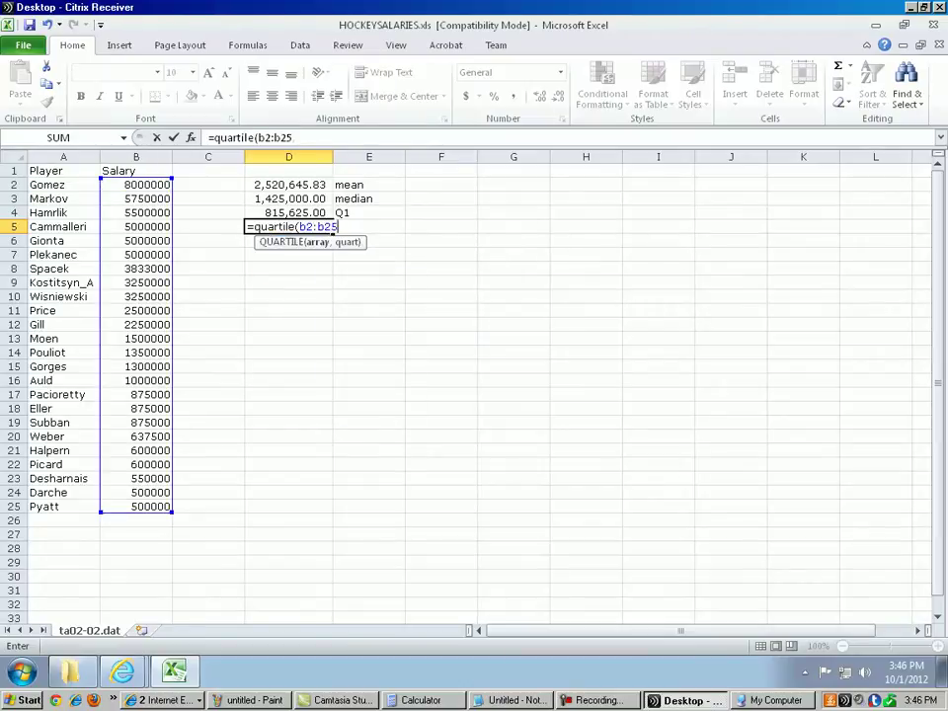
text(,3))
key(Return)
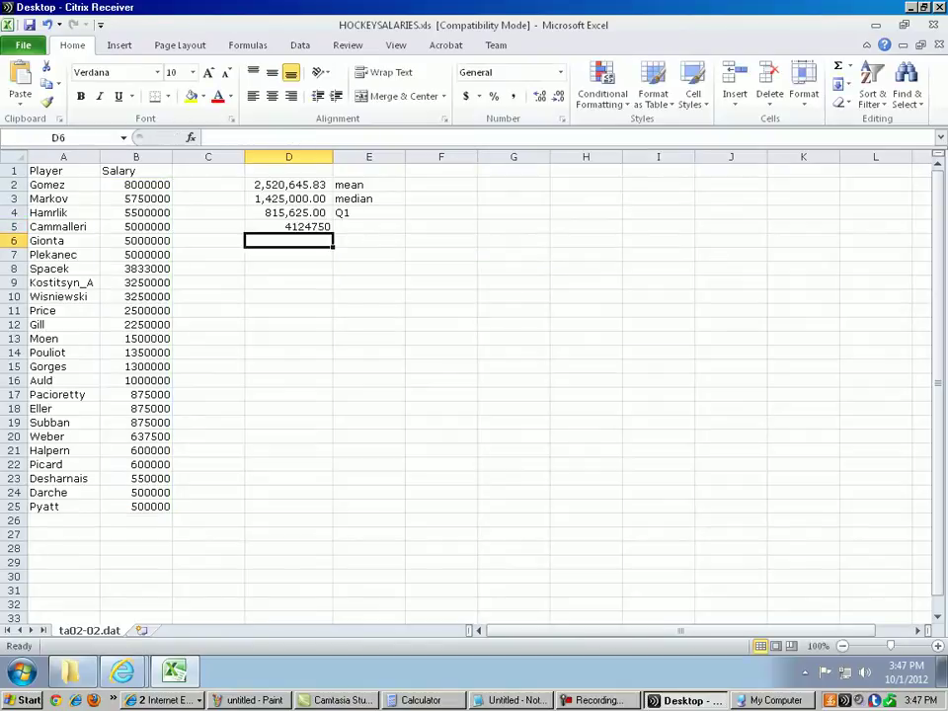
- Format the third quartile in D5 with the comma number style and label it "Q3" in cell E5
click(288, 226)
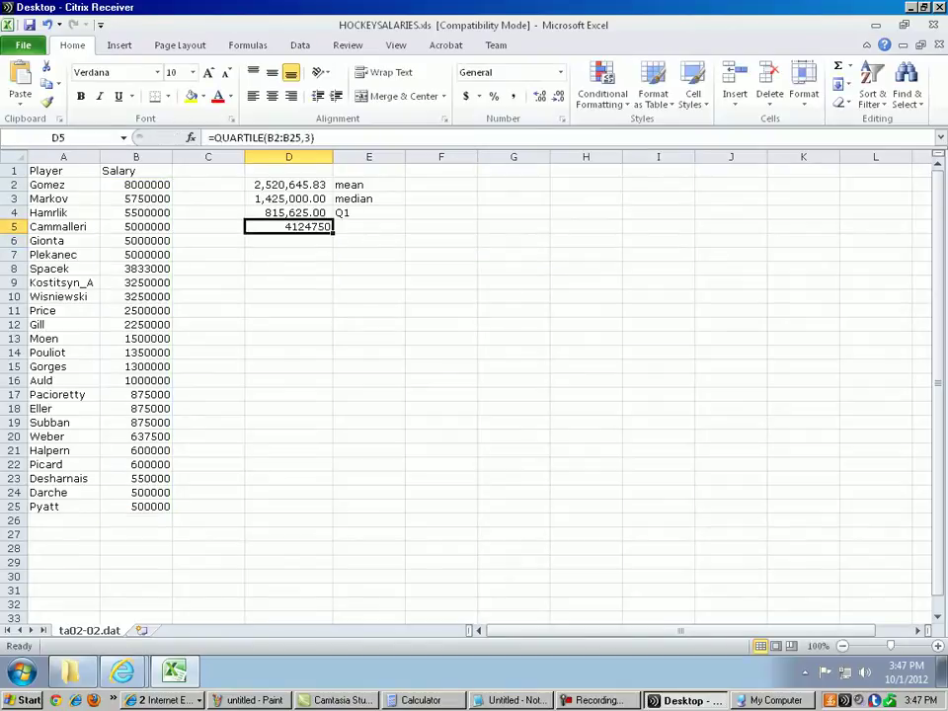
click(512, 96)
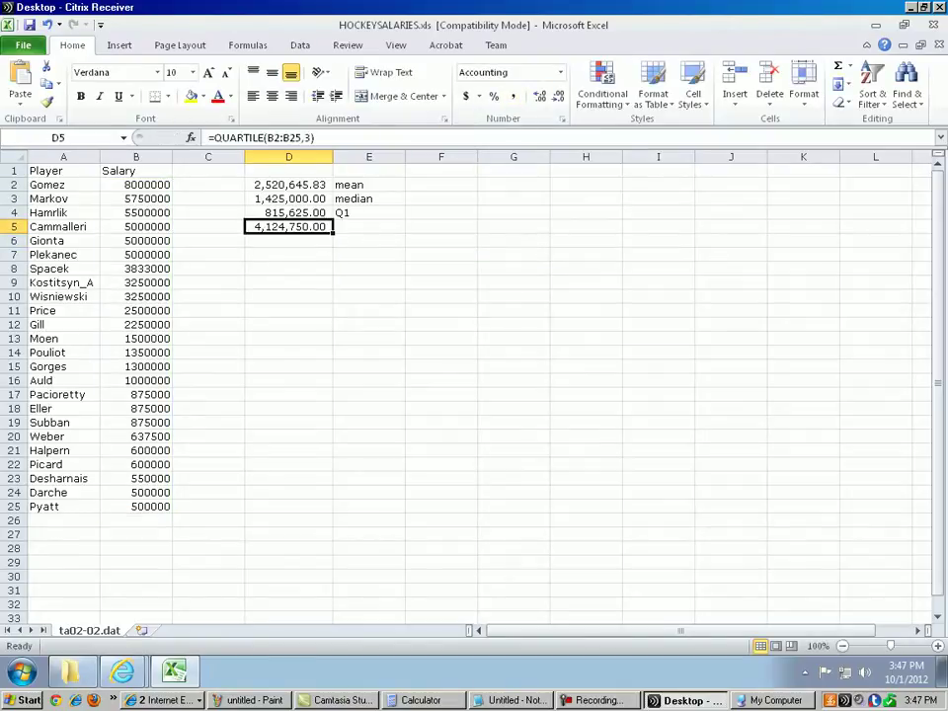
click(368, 226)
text(Q3)
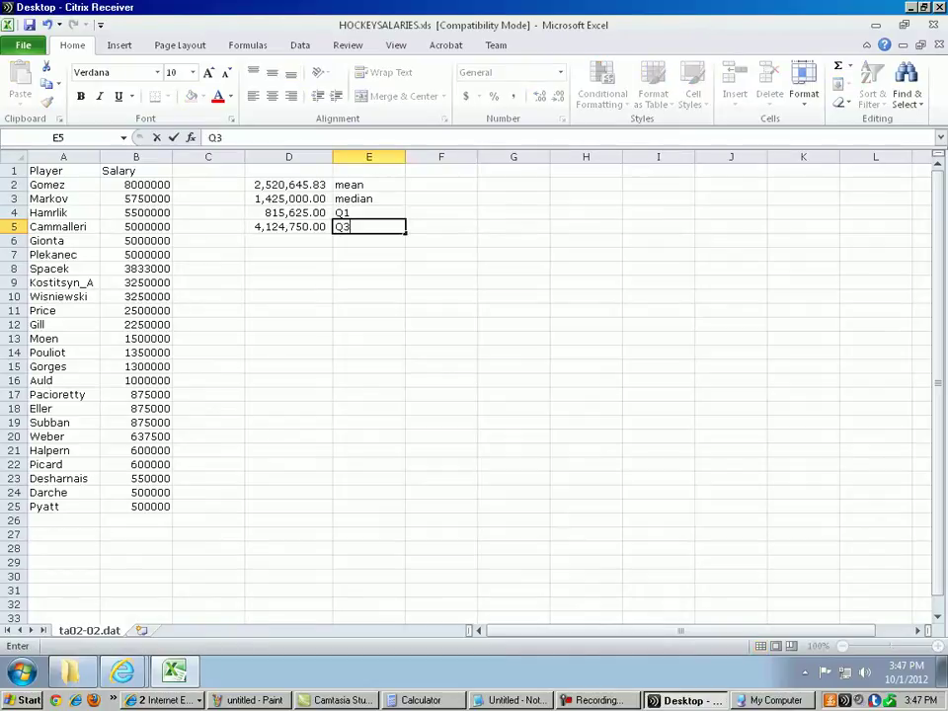
key(Return)
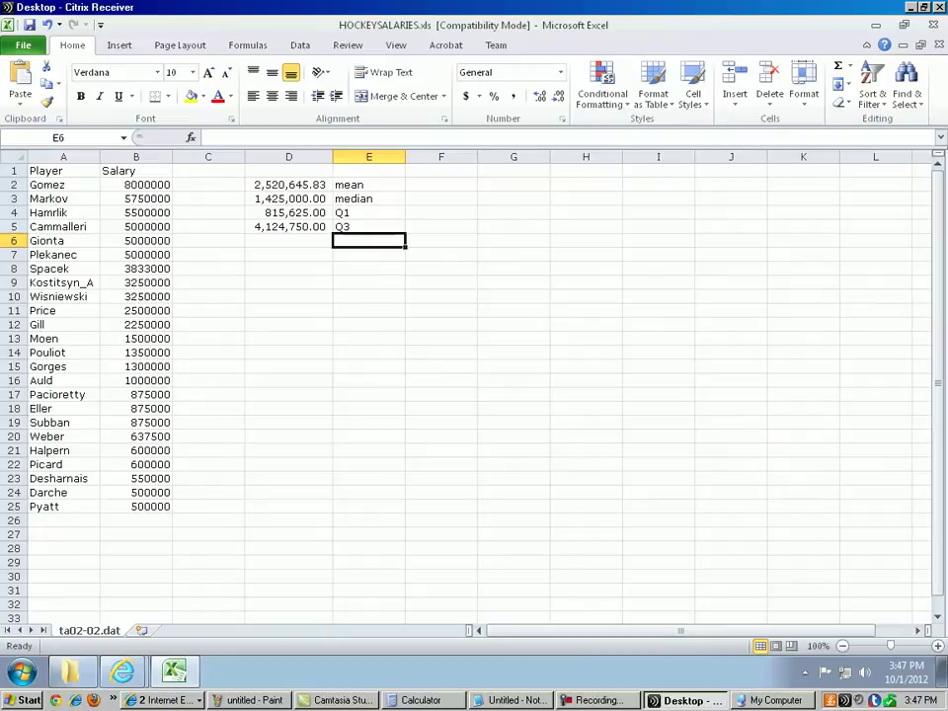
click(288, 226)
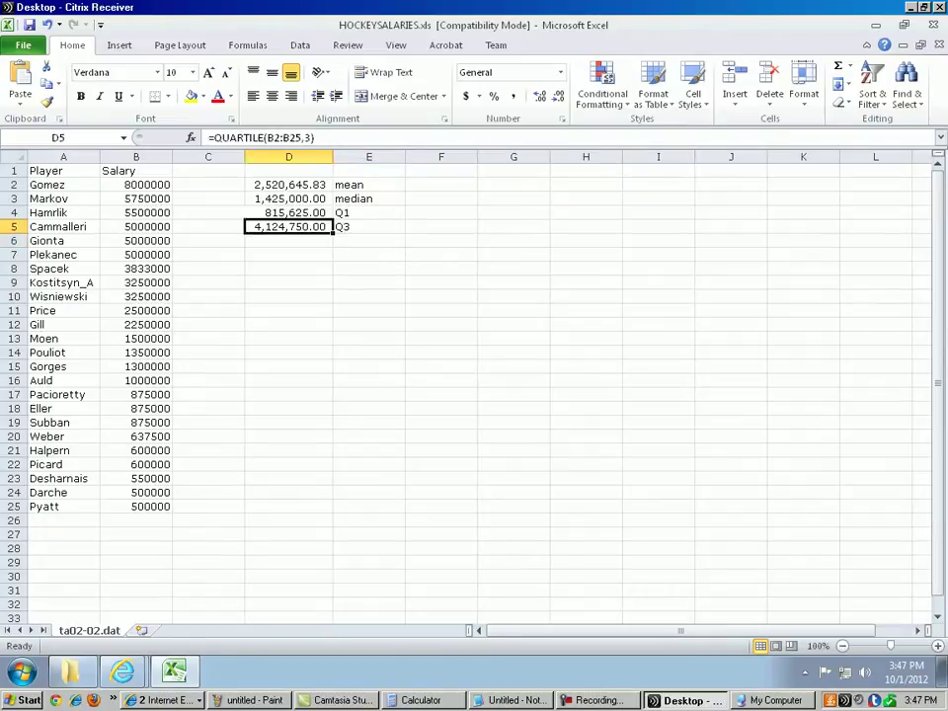
drag(288, 226, 288, 212)
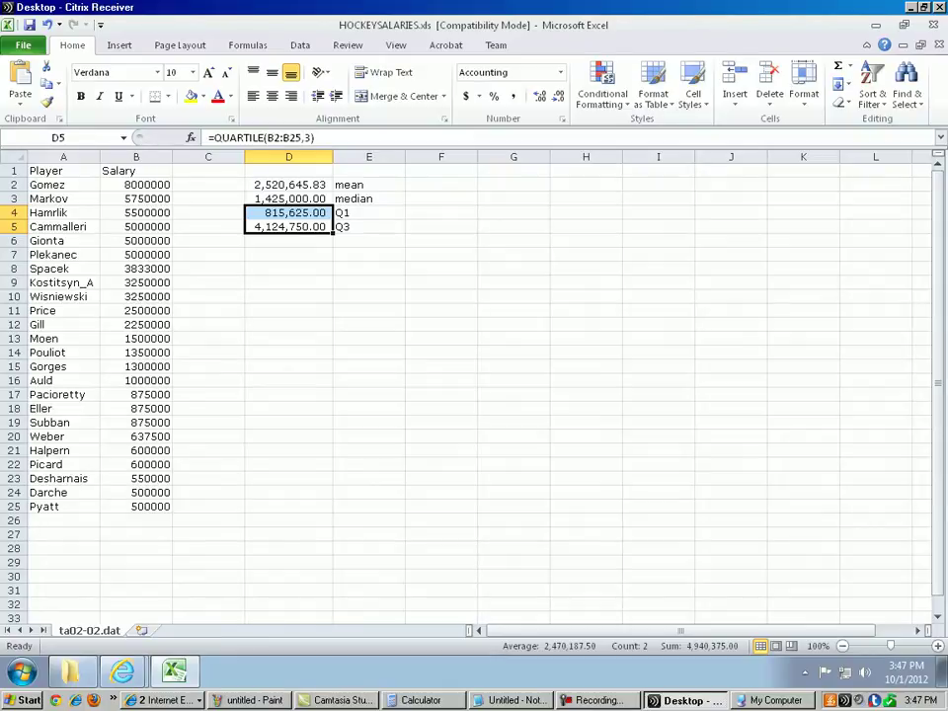
- Enter the label "sd" in cell E6 and calculate the salaries' standard deviation in D6 with =stdev(b2:b25)
click(369, 240)
text(sd)
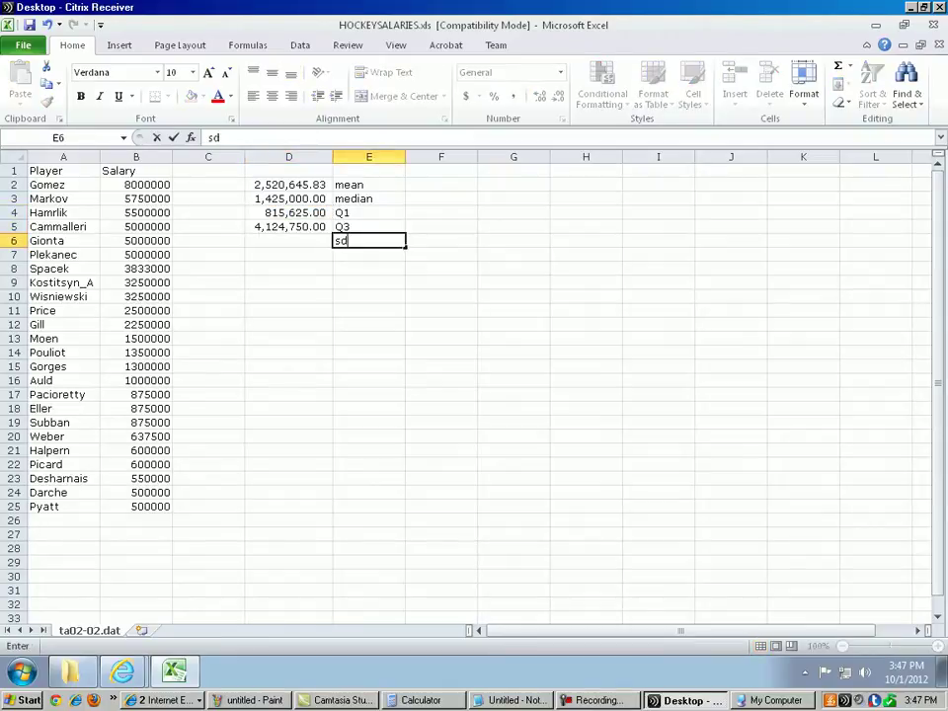
key(Left)
text(=)
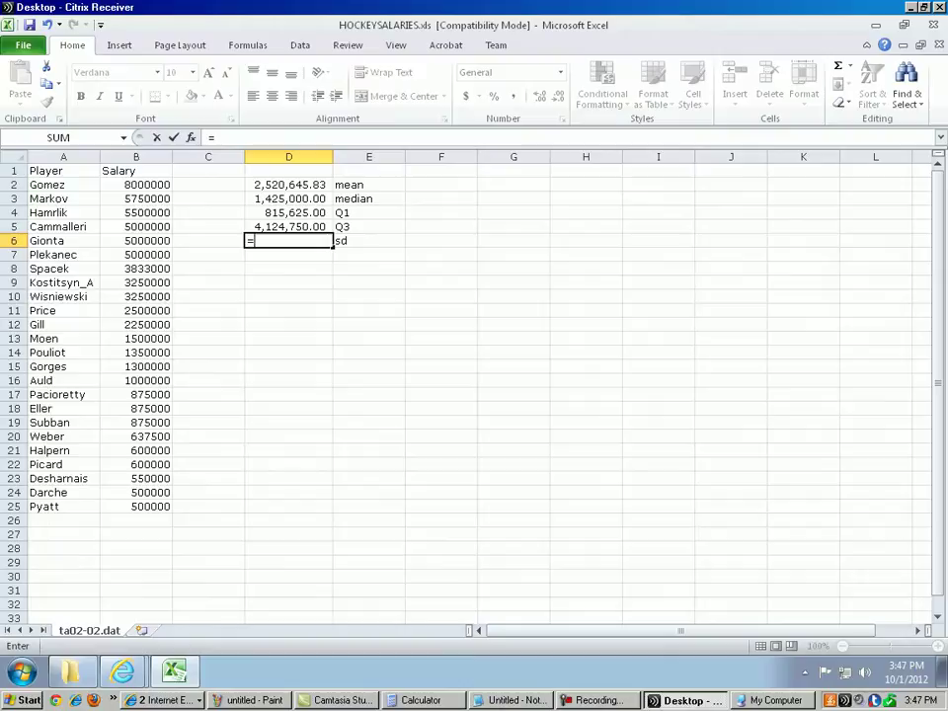
text(stdev)
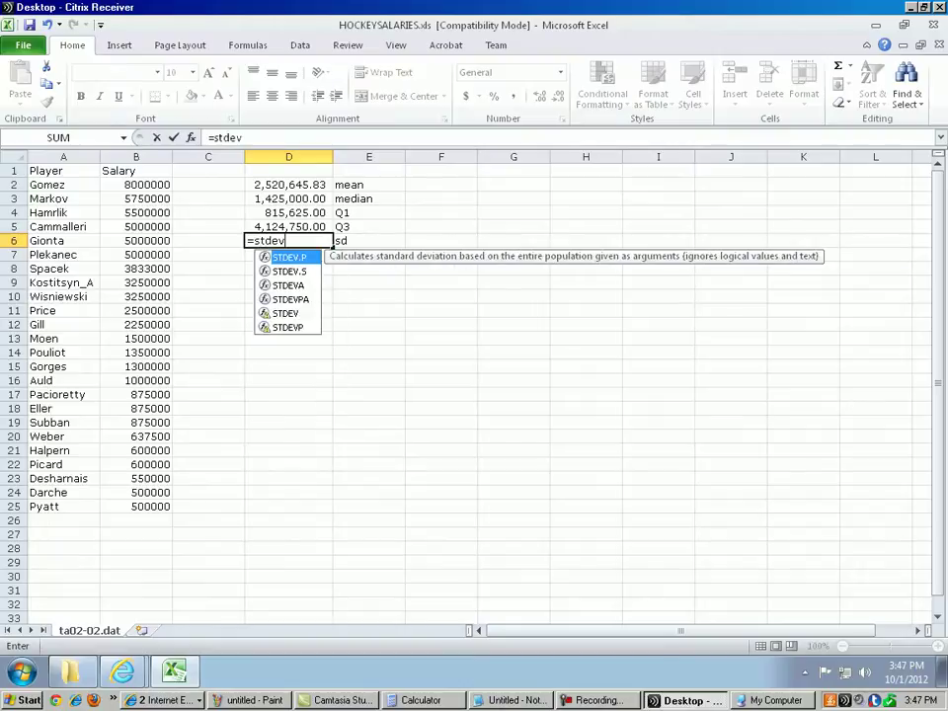
text((b2:b25))
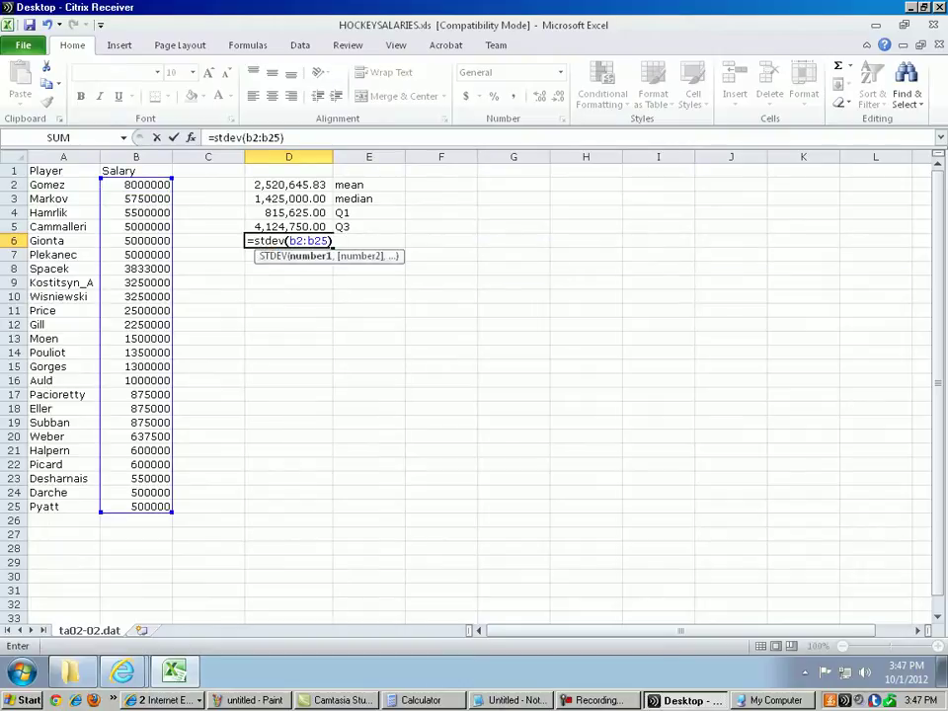
key(Return)
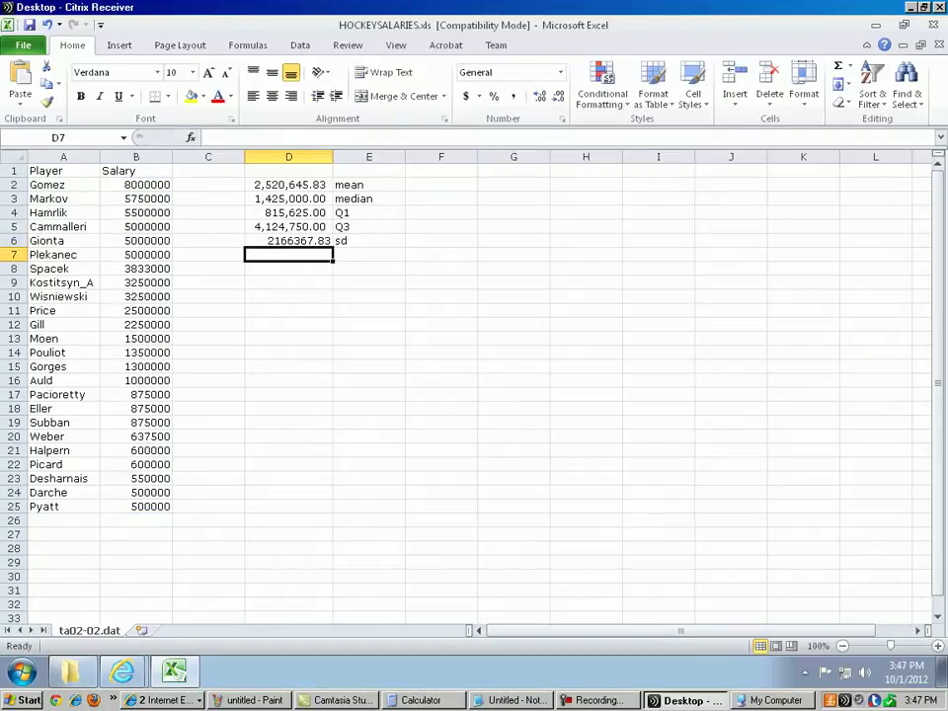
- Format the standard deviation in D6 with the comma number style
click(288, 239)
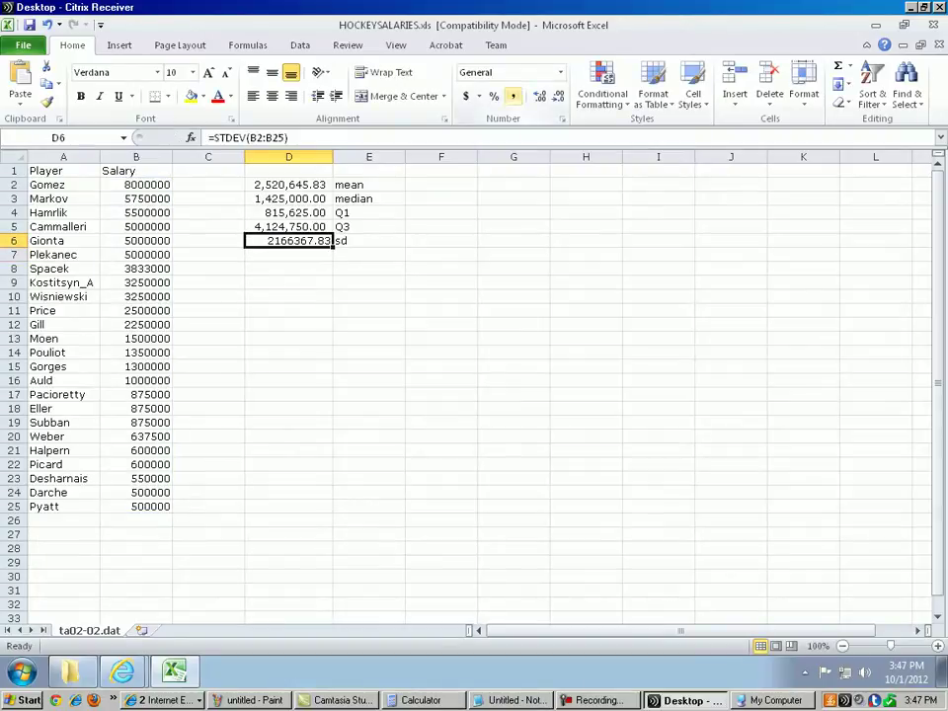
click(512, 96)
click(368, 254)
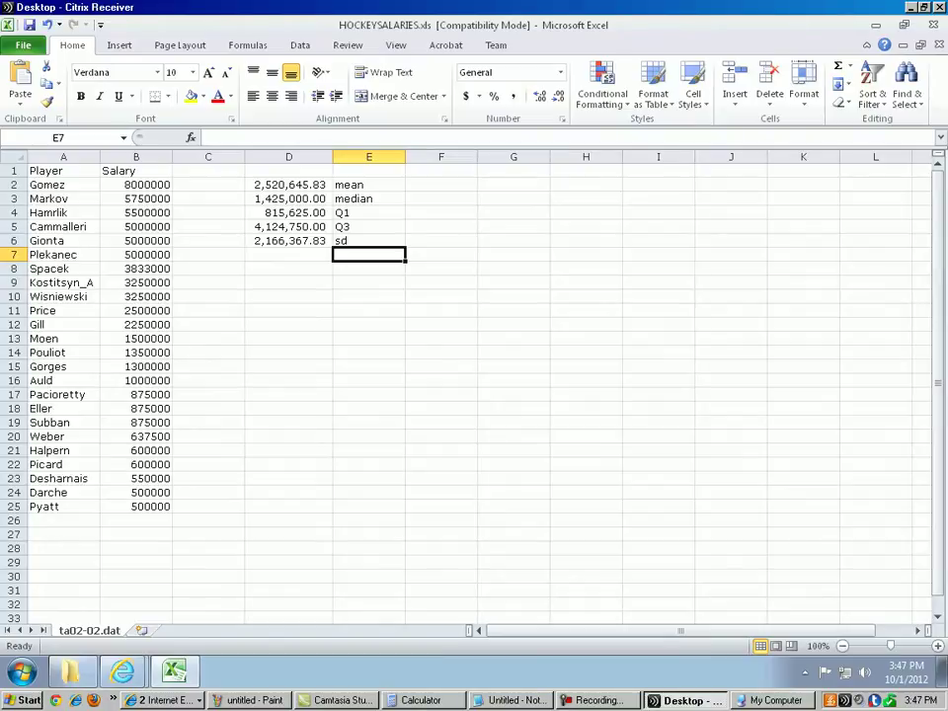
- Check the handwritten list of planned statistics in Paint and return to the Excel salary workbook
click(247, 700)
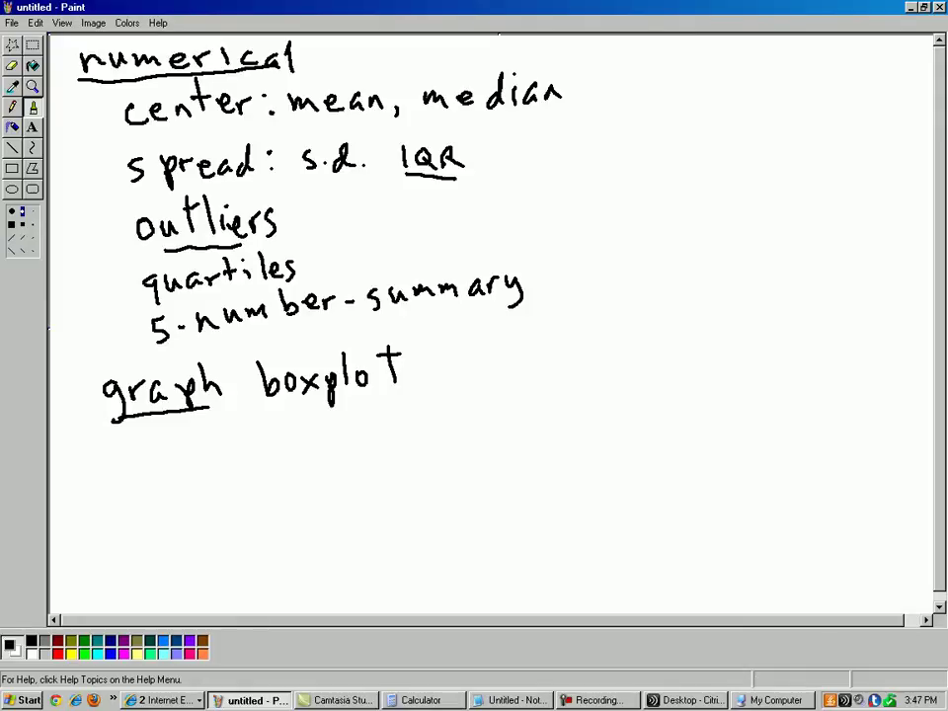
key(alt+Tab)
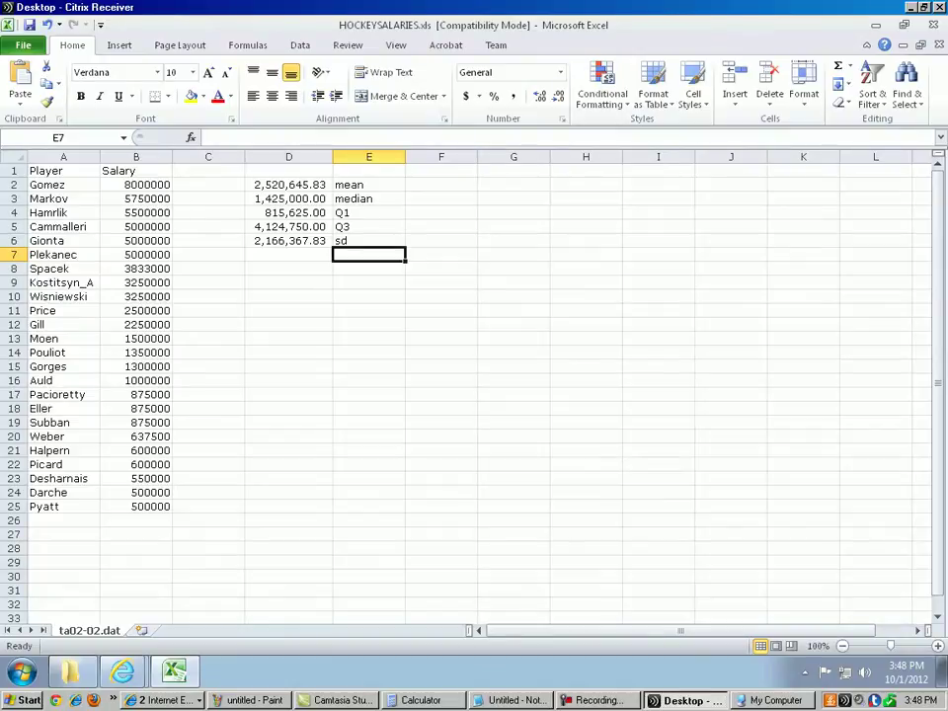
- Calculate the interquartile range in D7 with =D5-D4 and label it "iqr" in cell E7
click(288, 253)
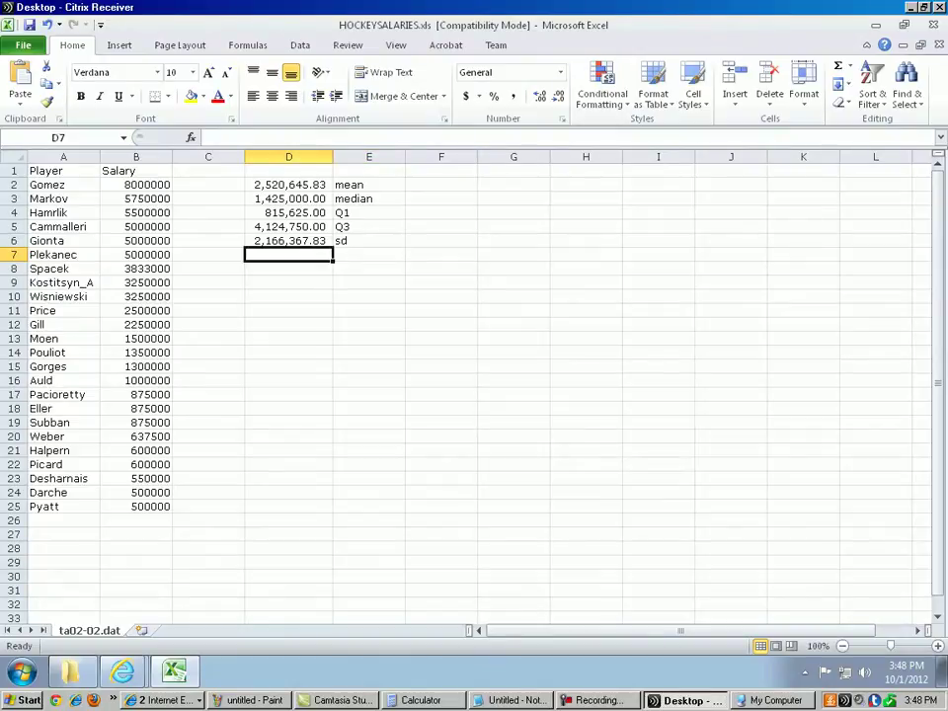
text(=)
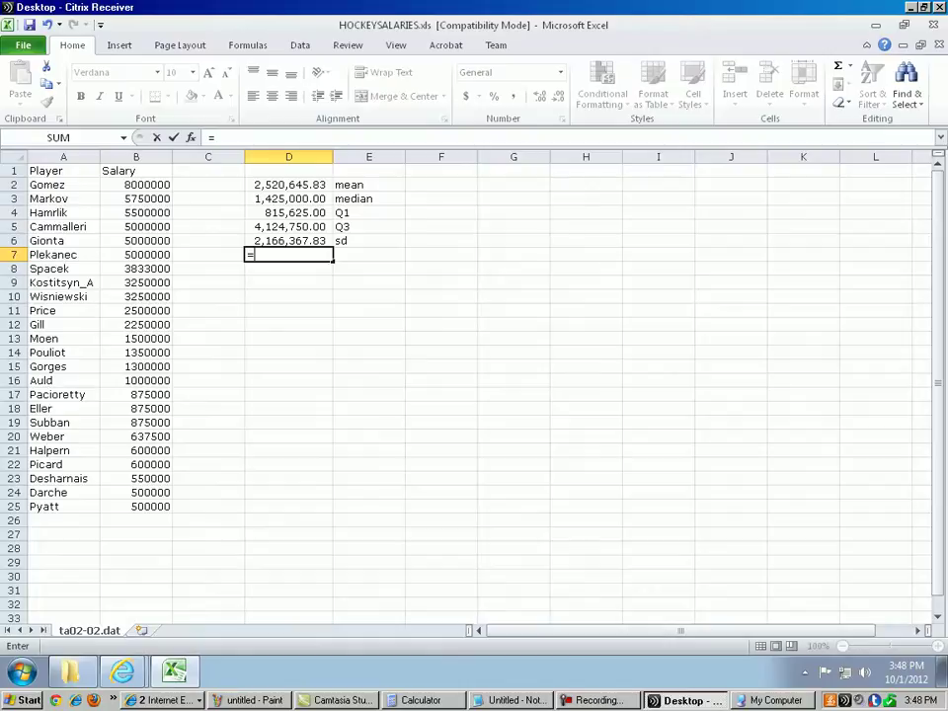
click(288, 226)
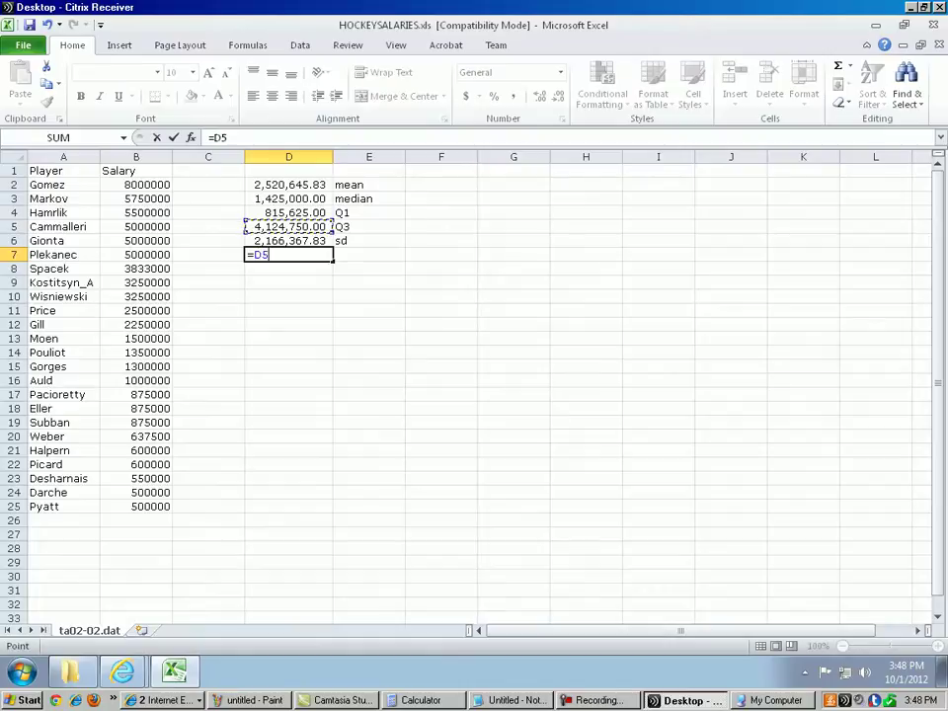
text(-)
click(288, 212)
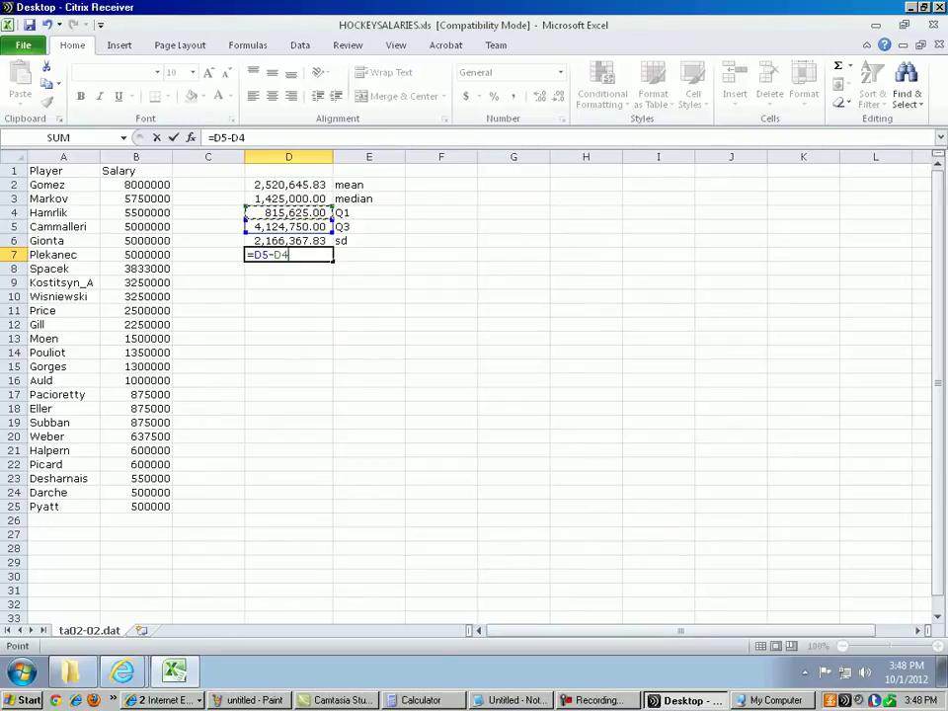
key(Return)
click(368, 255)
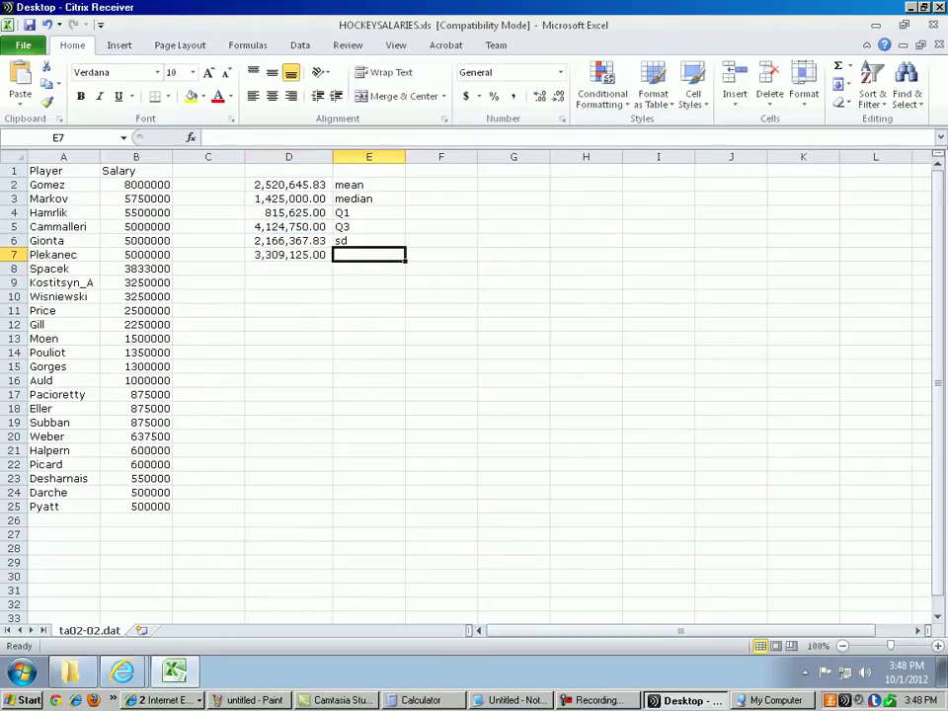
text(iqr)
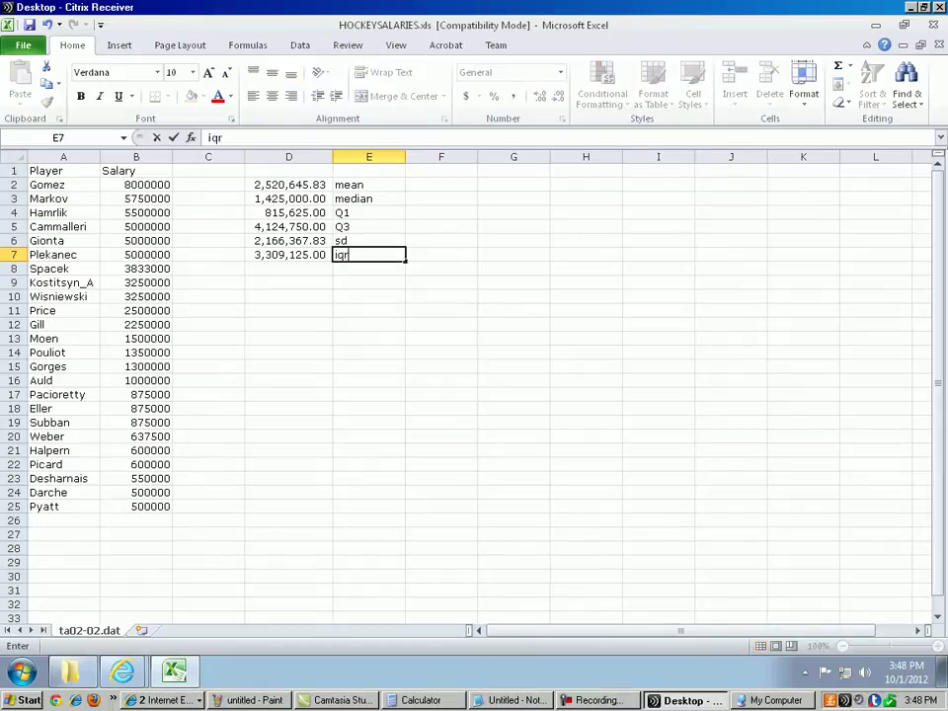
key(Return)
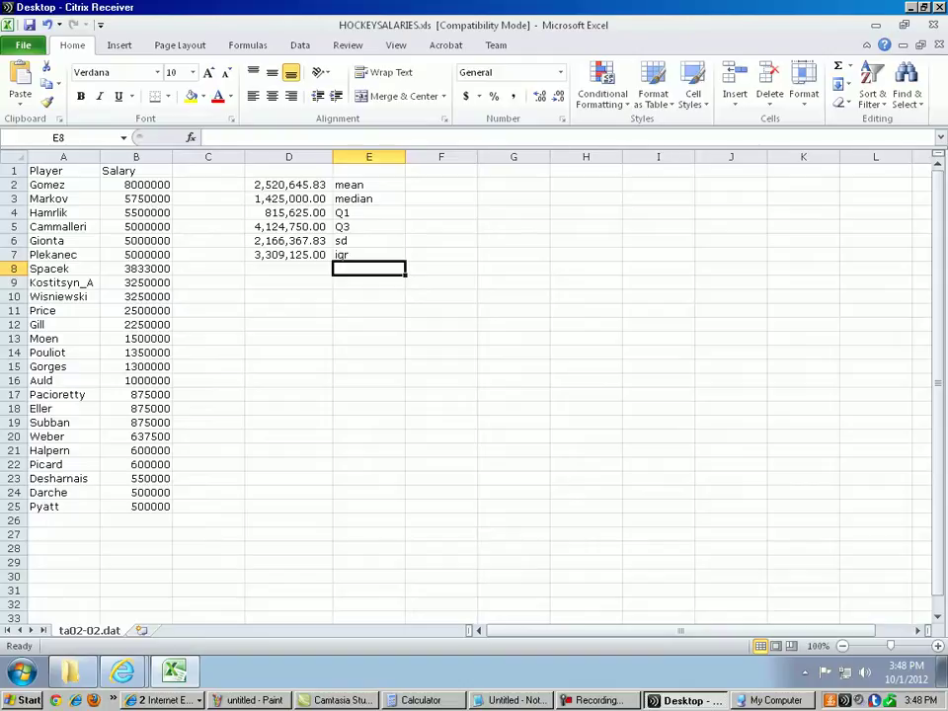
- Calculate 1.5 times the interquartile range in D8 with =1.5*D7 and label it "1.5iqr" in E8
drag(63, 184, 137, 185)
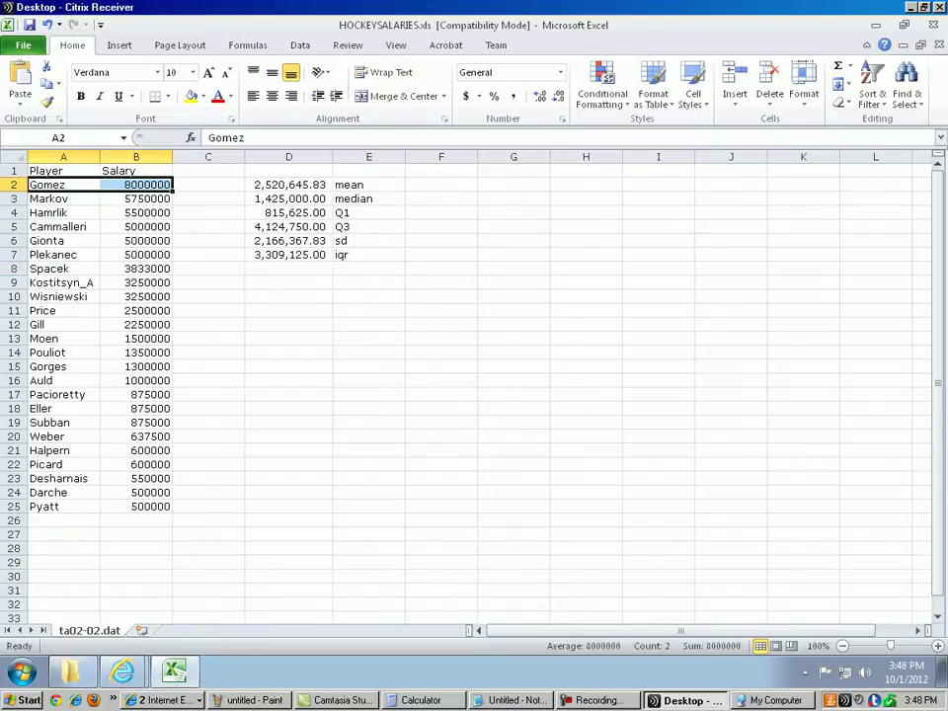
click(288, 268)
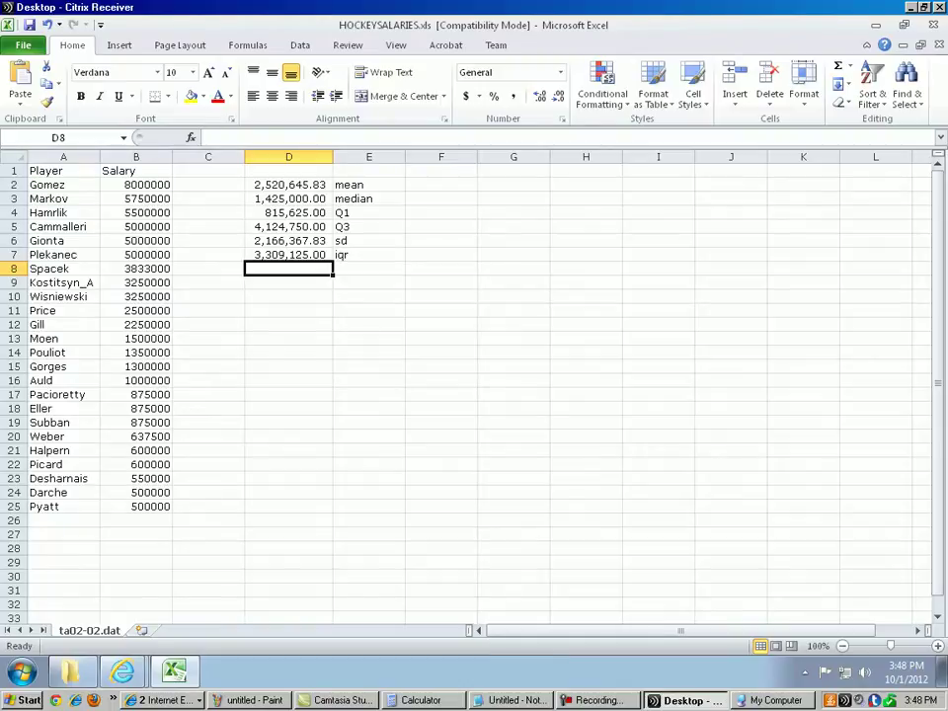
click(288, 254)
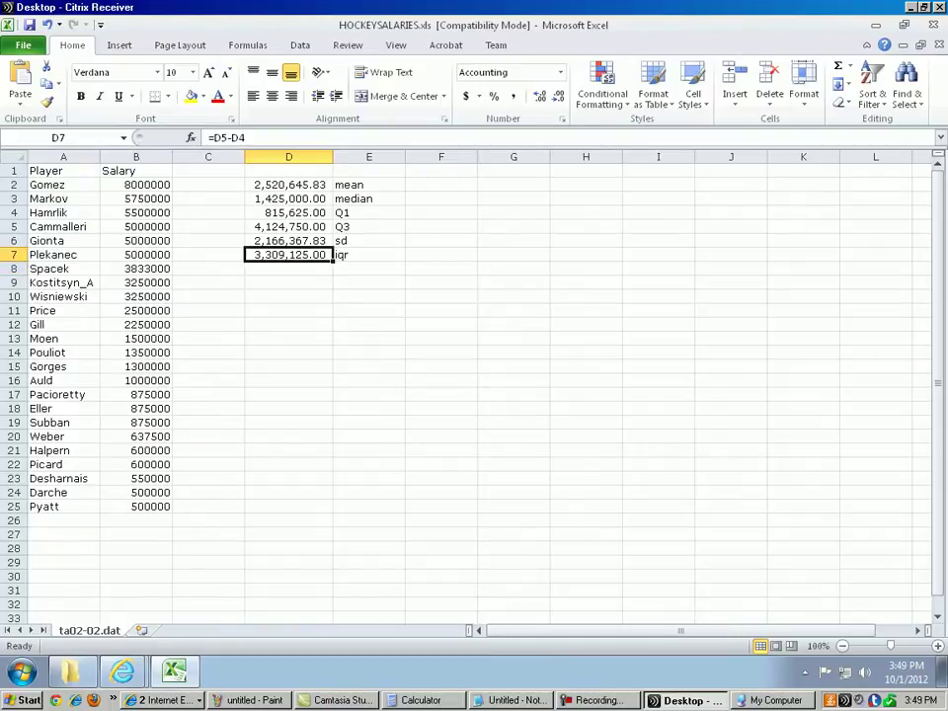
click(288, 268)
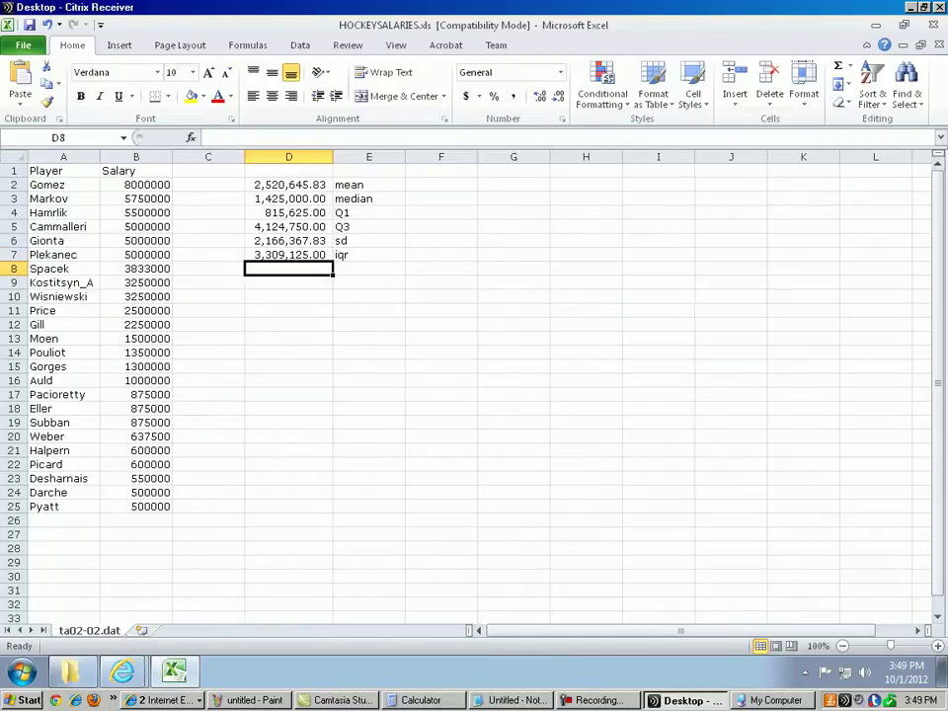
text(=)
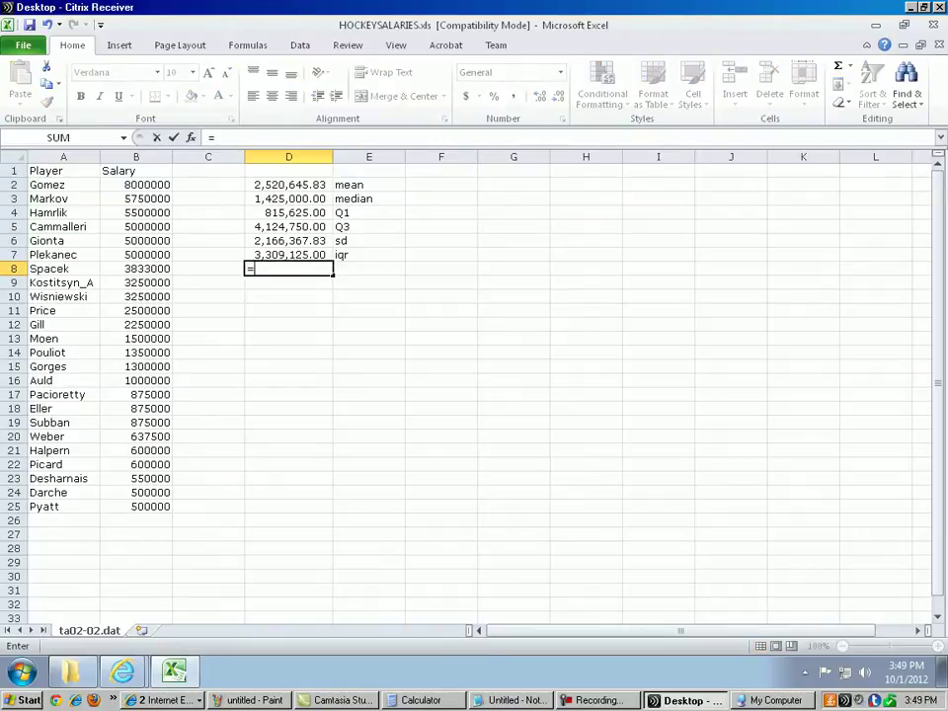
text(1.5*)
click(288, 255)
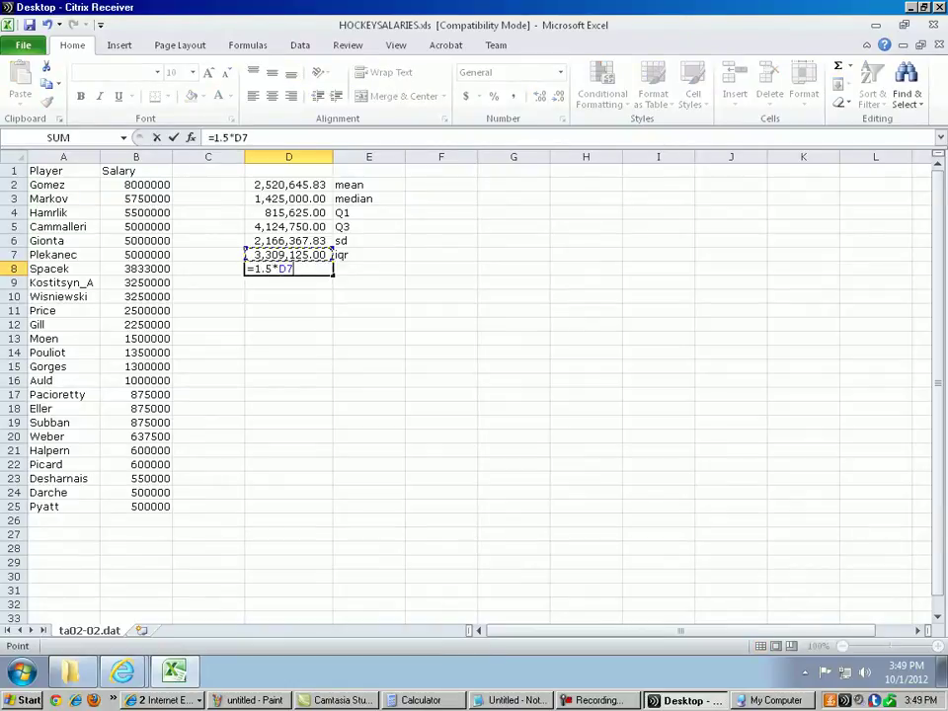
key(Return)
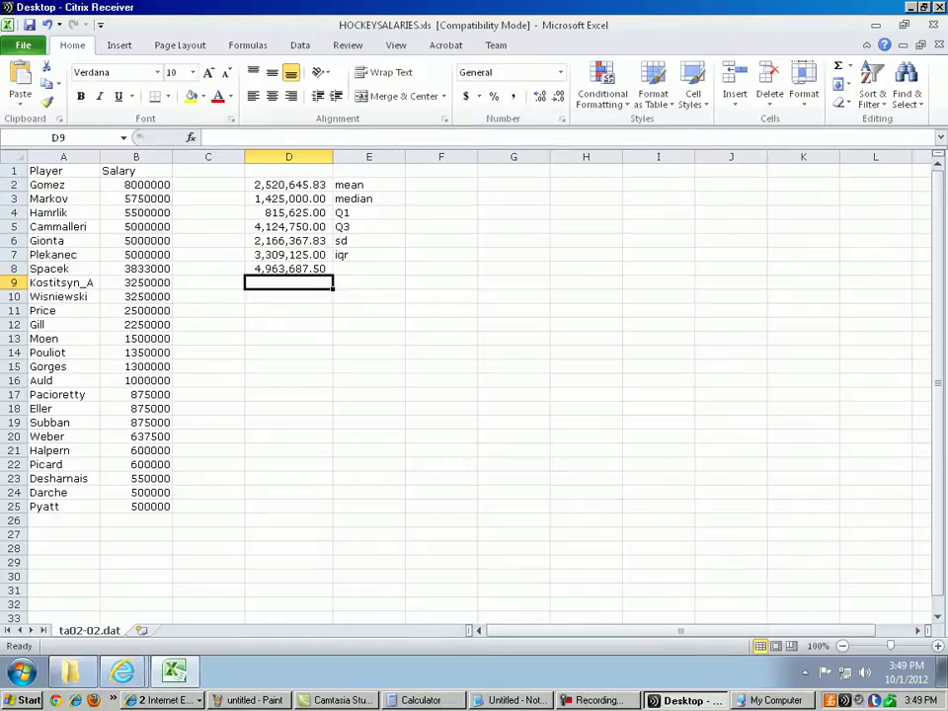
click(368, 269)
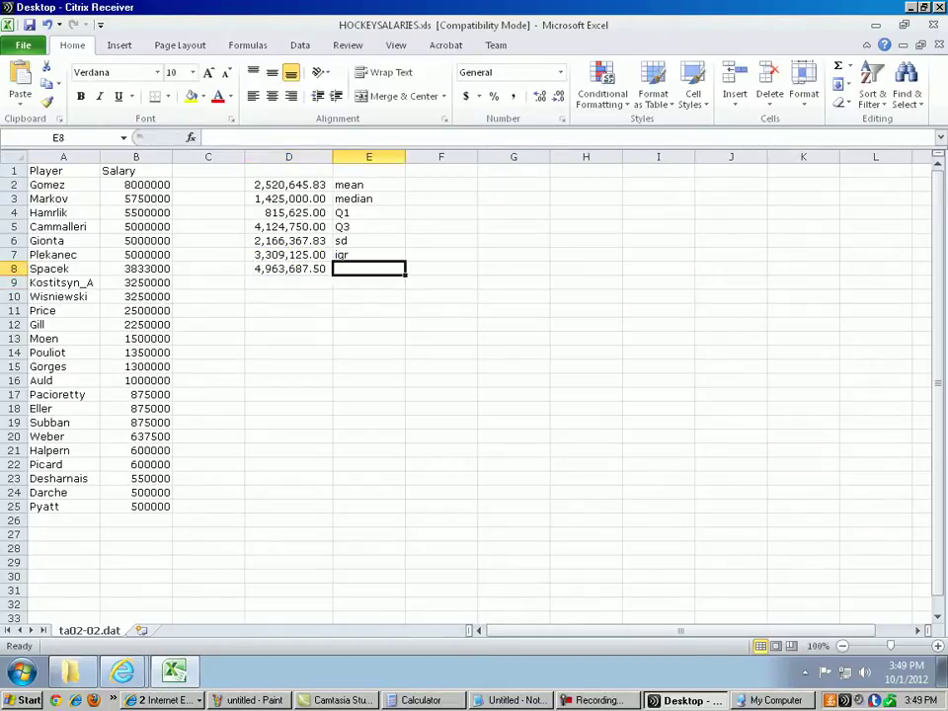
text(1.5iqr)
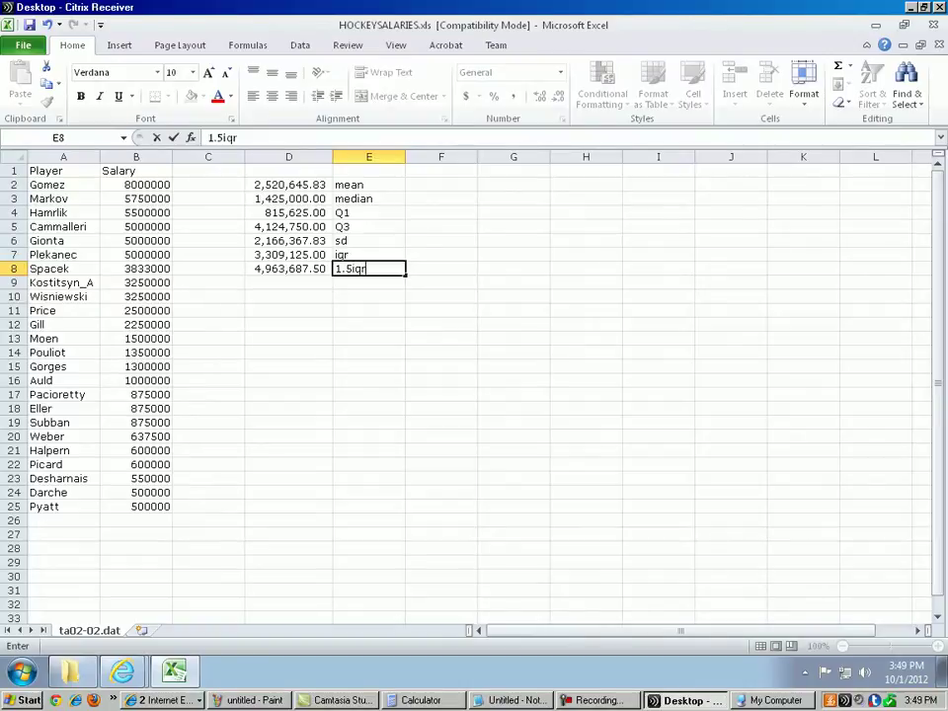
key(Return)
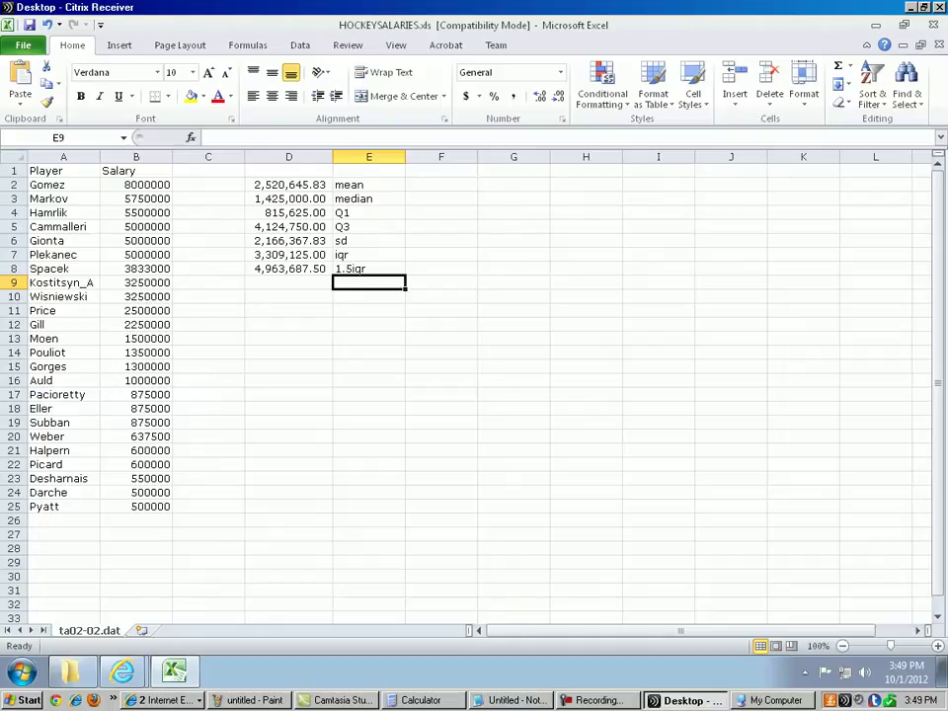
- Check the highest salary in B2 against Q3 plus 1.5 IQR, consult the outliers item in Paint's list, and return to Excel
click(288, 226)
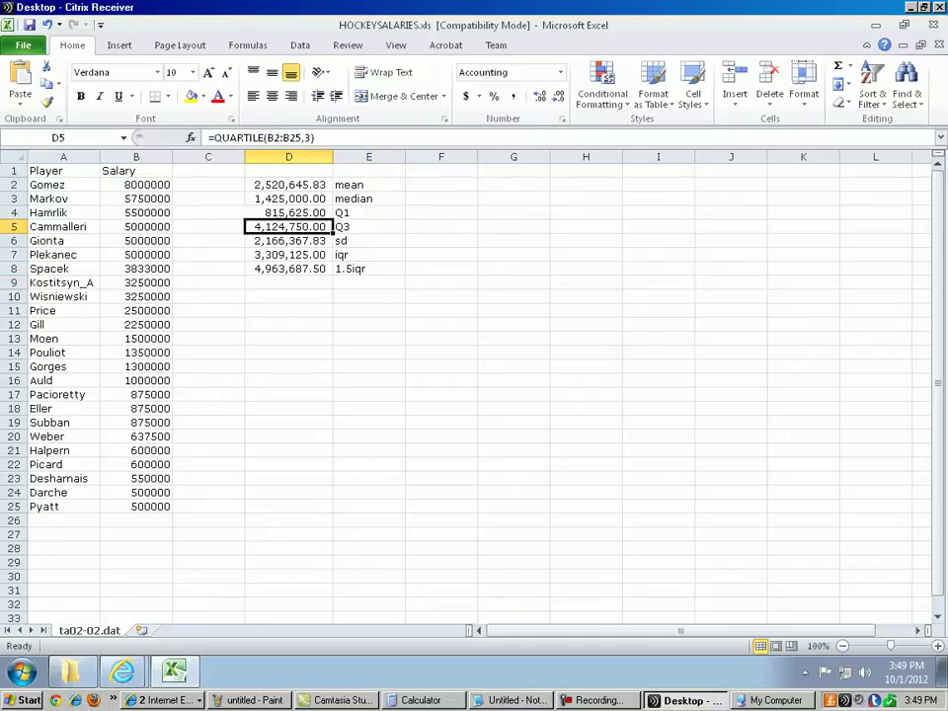
click(288, 268)
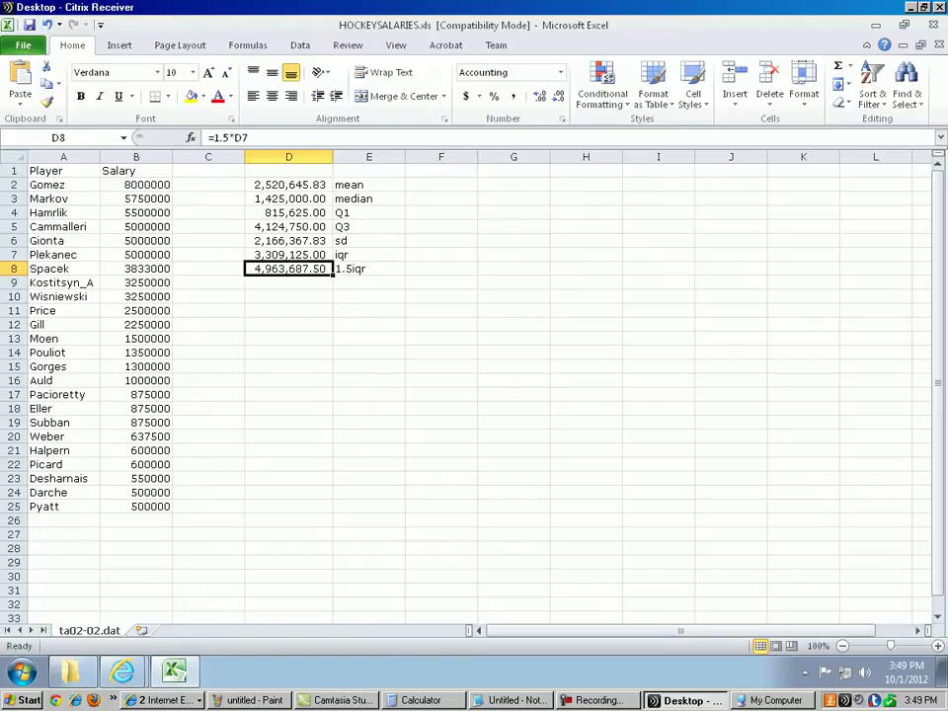
click(136, 184)
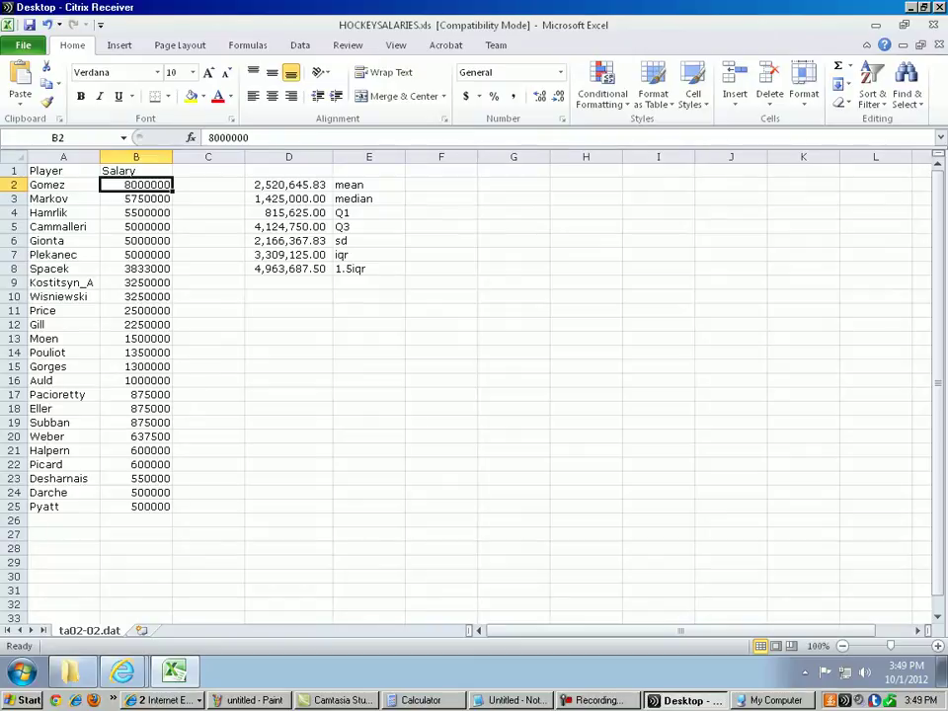
key(alt+Tab)
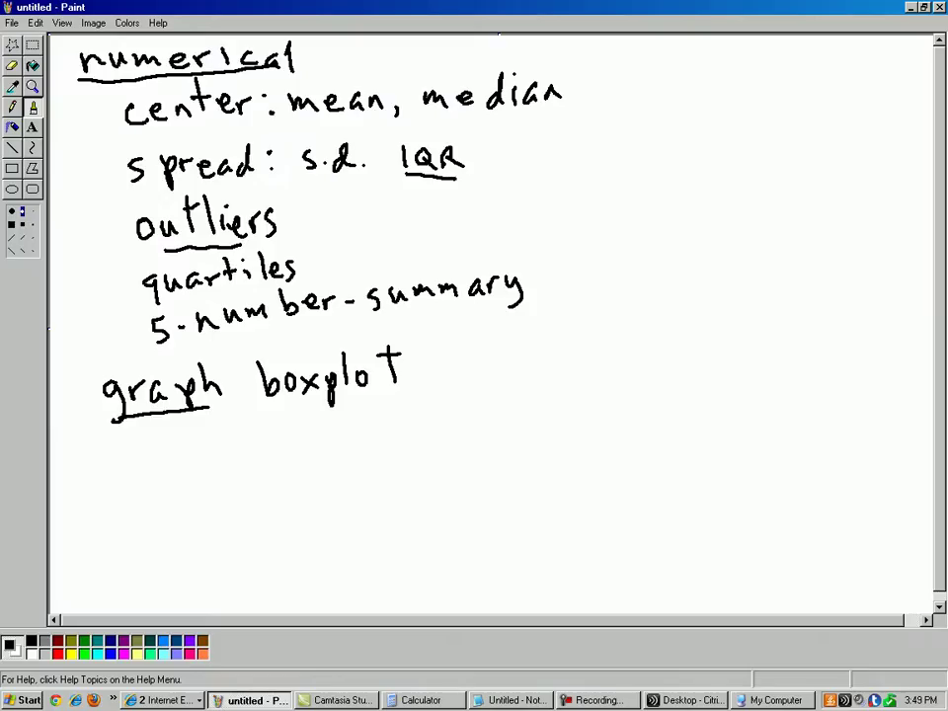
click(308, 227)
click(691, 700)
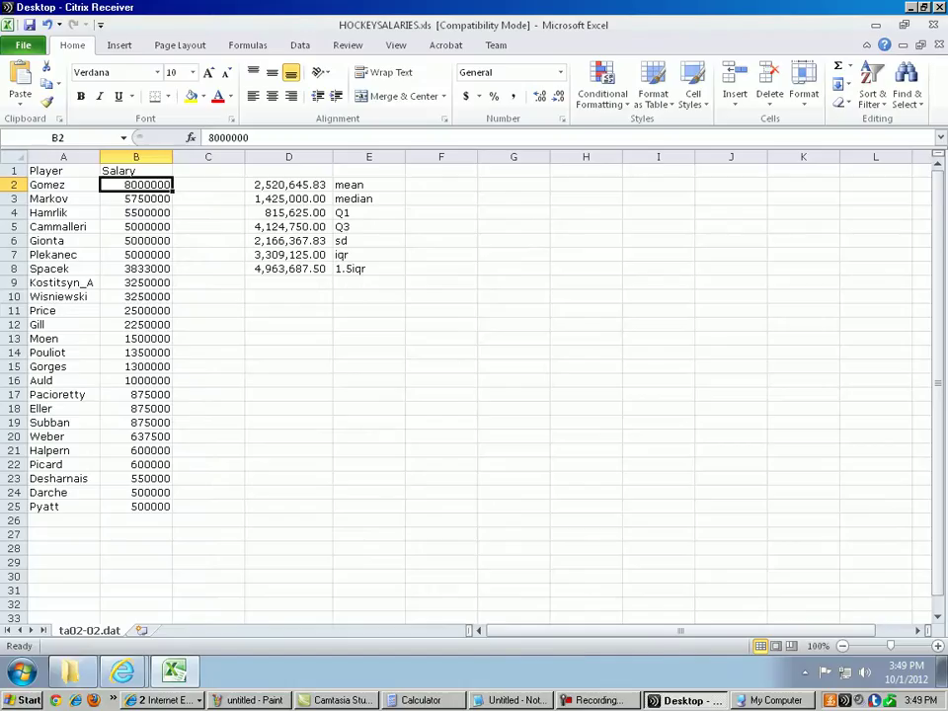
- Review the five-number summary: minimum in B25, Q1 in D4, median in D3, Q3 in D5 and maximum in B2
click(136, 506)
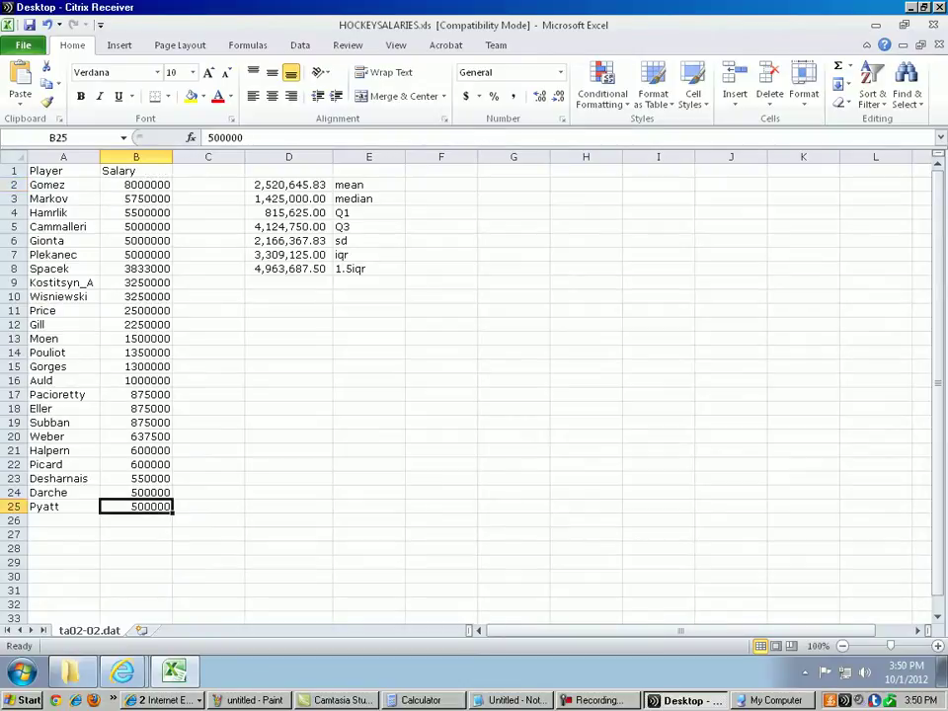
click(288, 213)
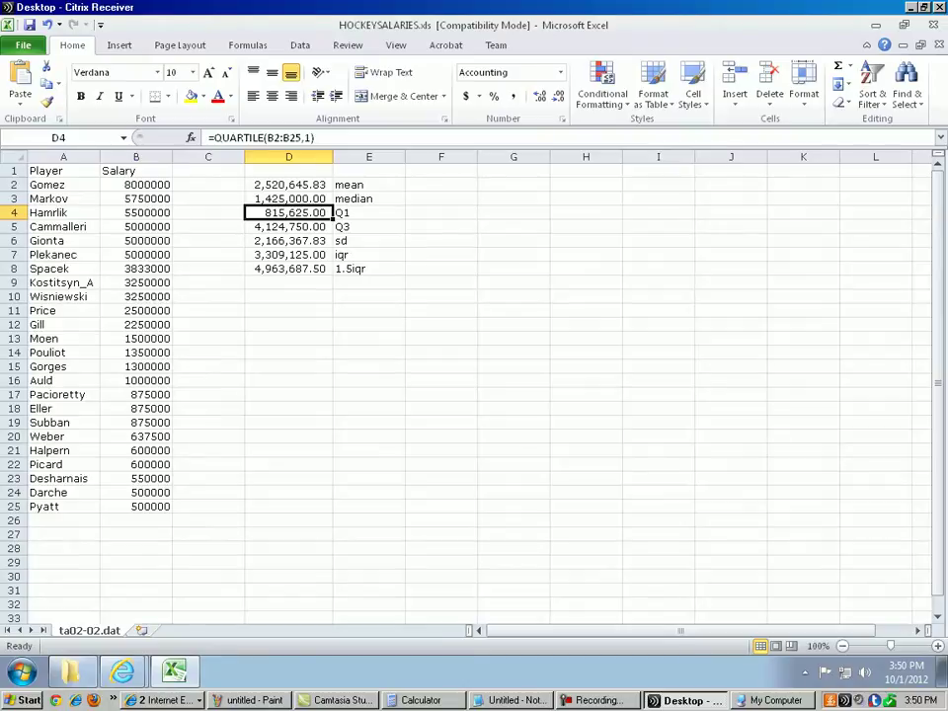
click(288, 198)
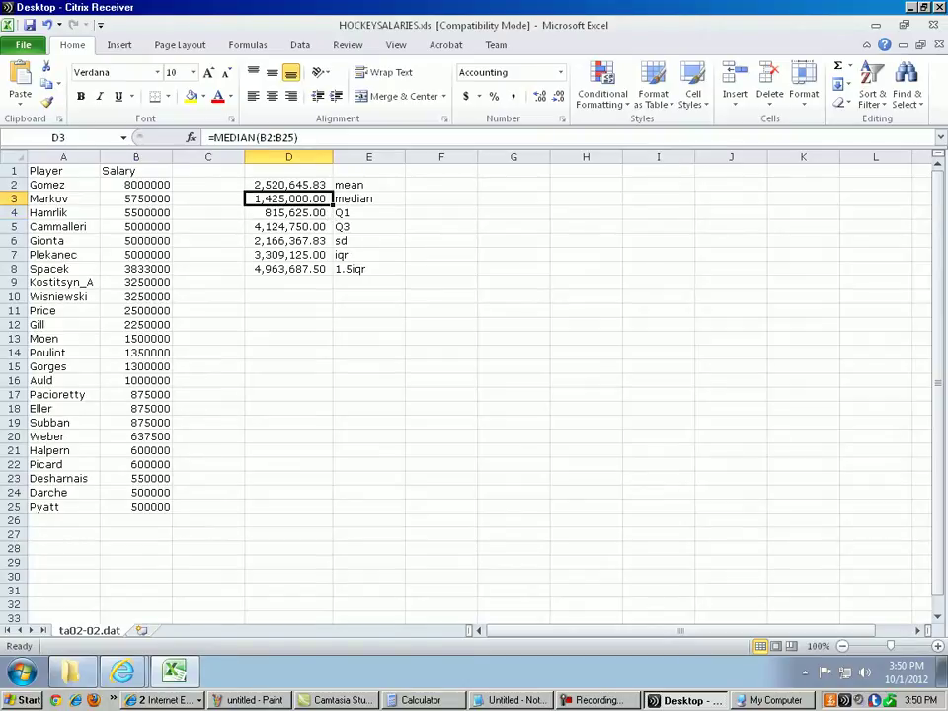
click(288, 226)
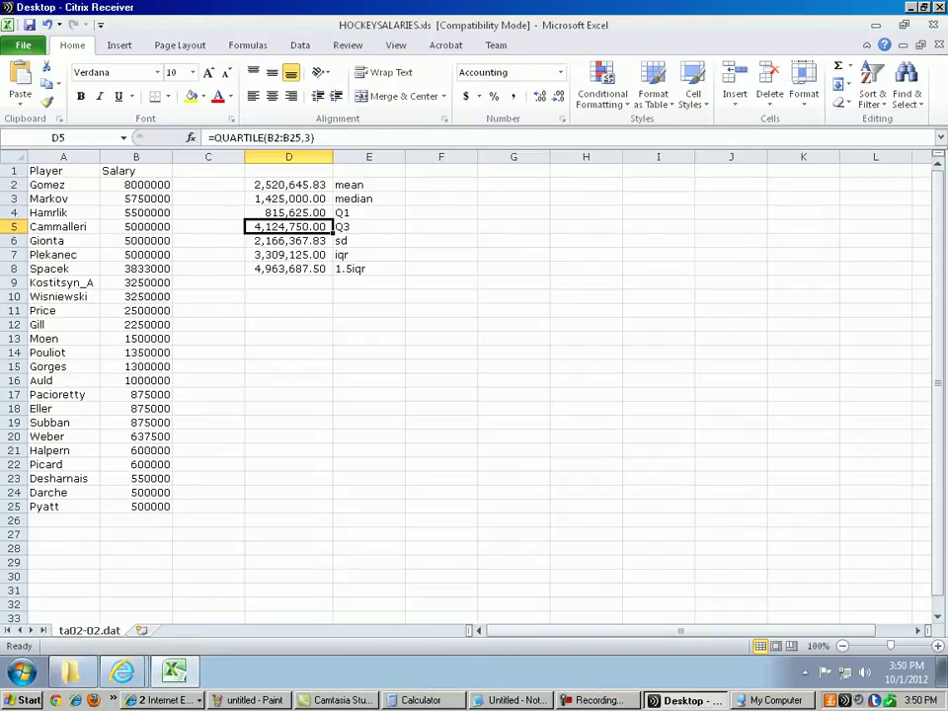
click(136, 185)
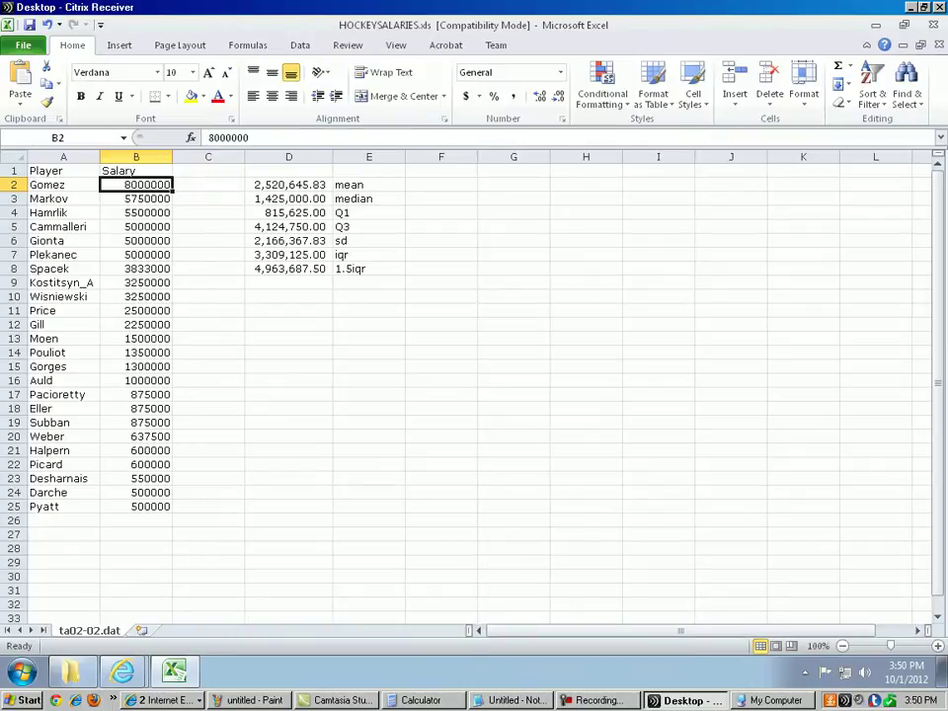
- Switch to Paint, extend the canvas downward and draw a long horizontal axis line below the "graph boxplot" note
click(248, 700)
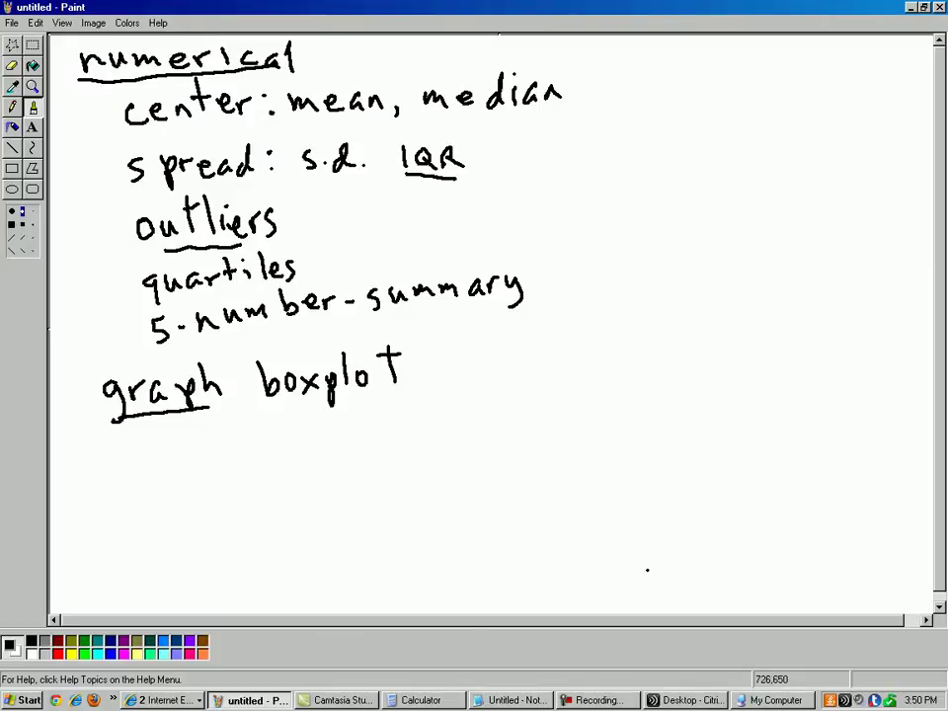
click(938, 606)
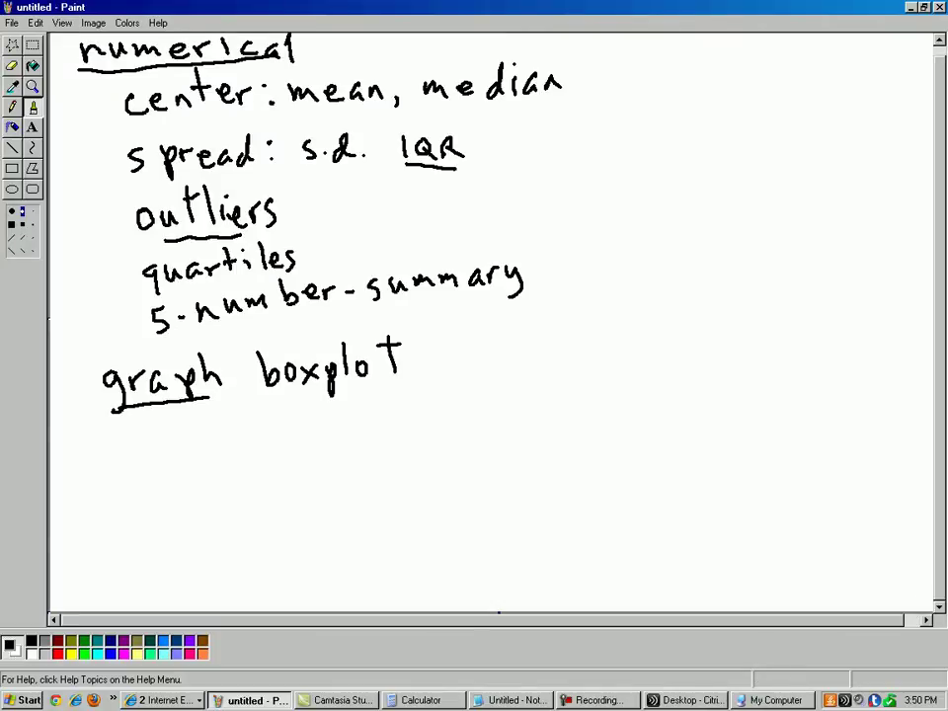
drag(499, 611, 498, 644)
click(938, 606)
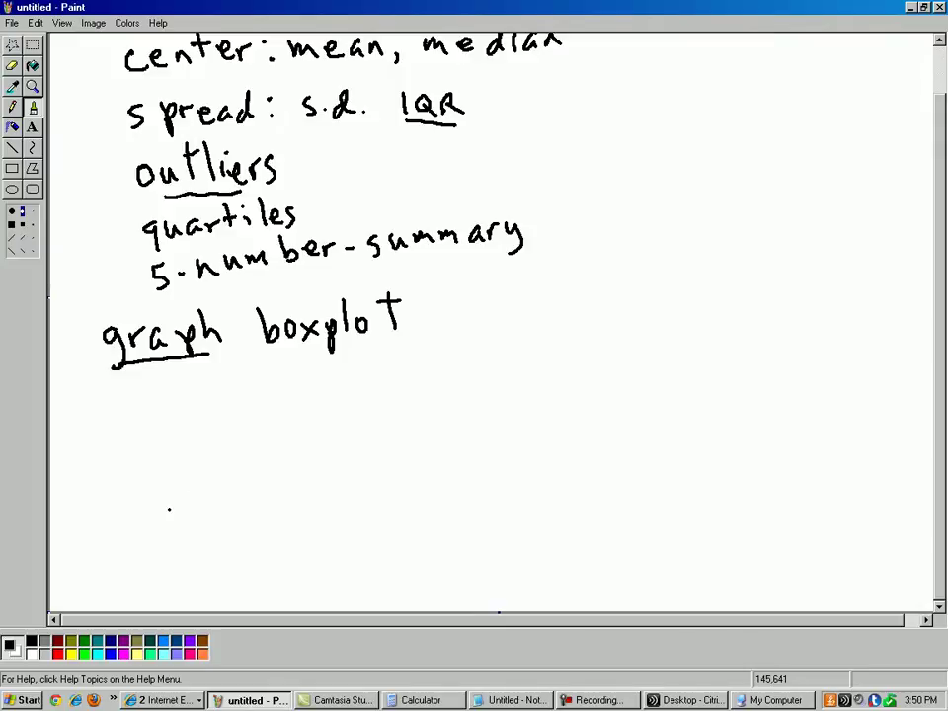
drag(71, 581, 920, 579)
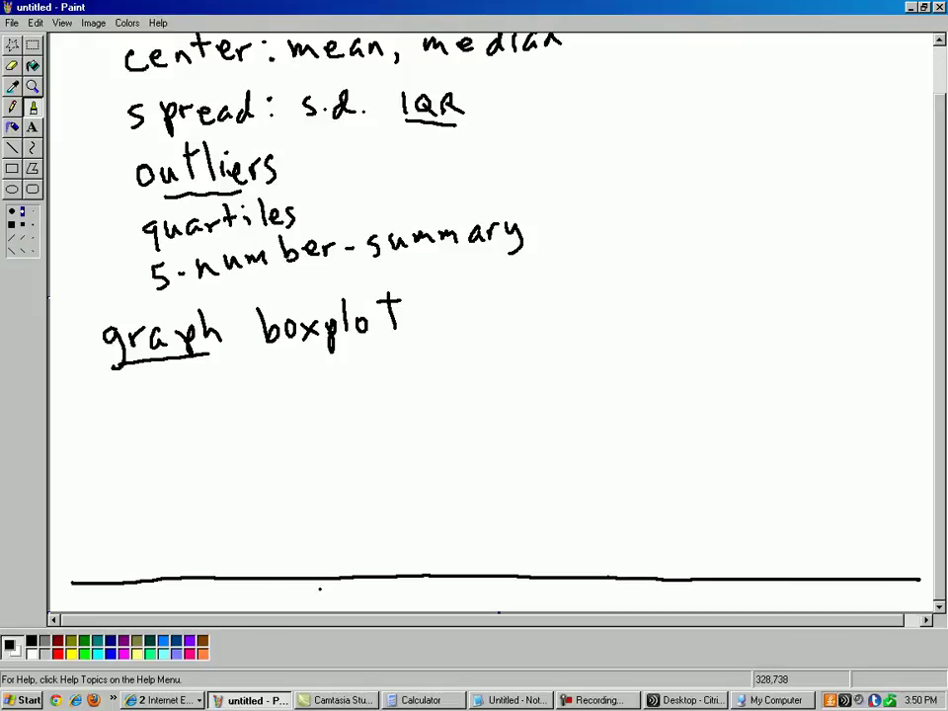
- Draw evenly spaced tick marks along the horizontal axis and handwrite the labels 0 to 8 beneath them
mouse_move(76, 575)
mouse_down()
mouse_move(77, 609)
mouse_move(74, 601)
mouse_up()
drag(150, 575, 152, 608)
drag(226, 573, 232, 606)
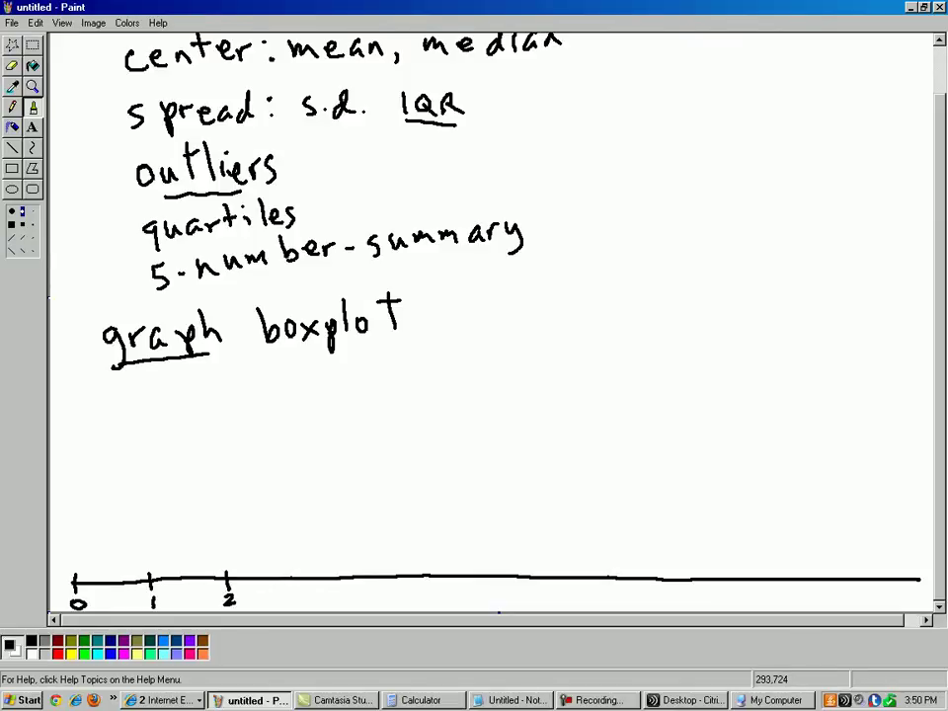
drag(295, 570, 298, 604)
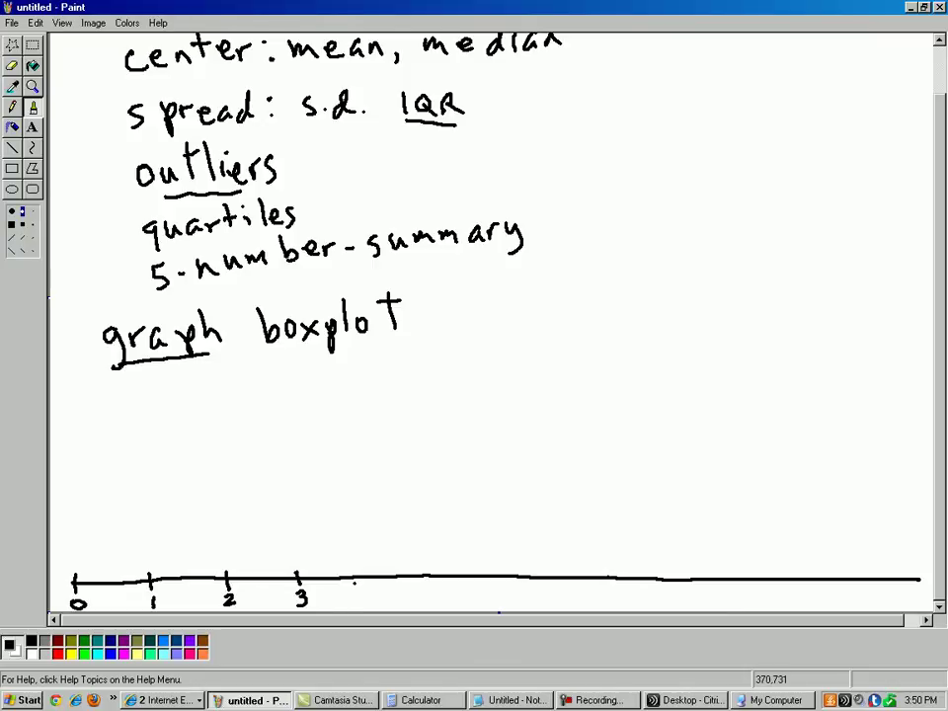
drag(363, 571, 370, 604)
mouse_move(435, 569)
mouse_down()
mouse_move(440, 605)
mouse_move(442, 590)
mouse_up()
drag(511, 570, 511, 599)
drag(586, 571, 592, 605)
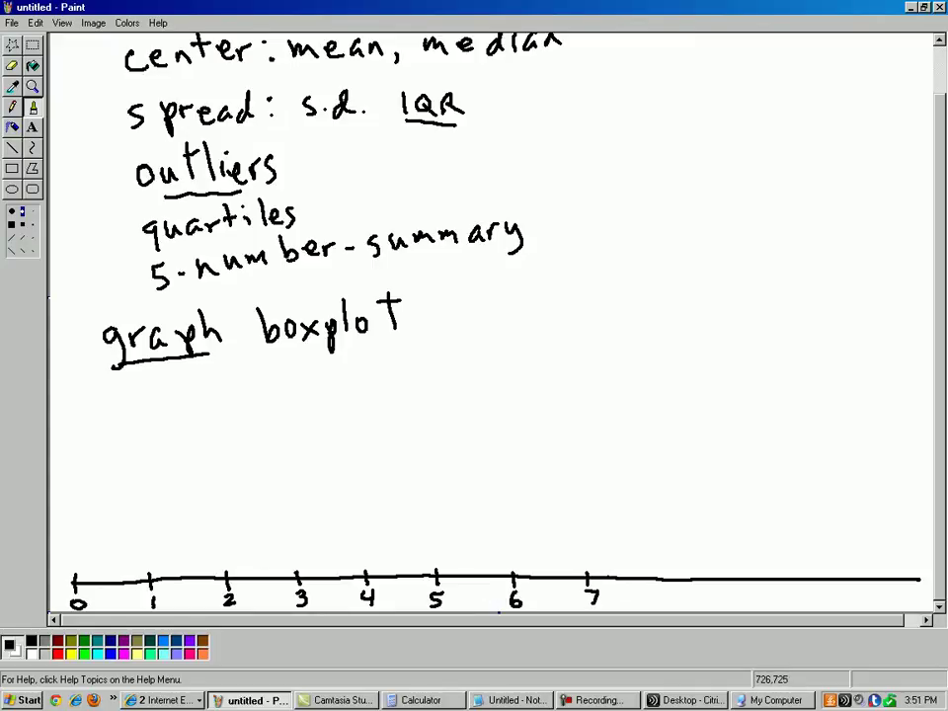
drag(662, 571, 667, 604)
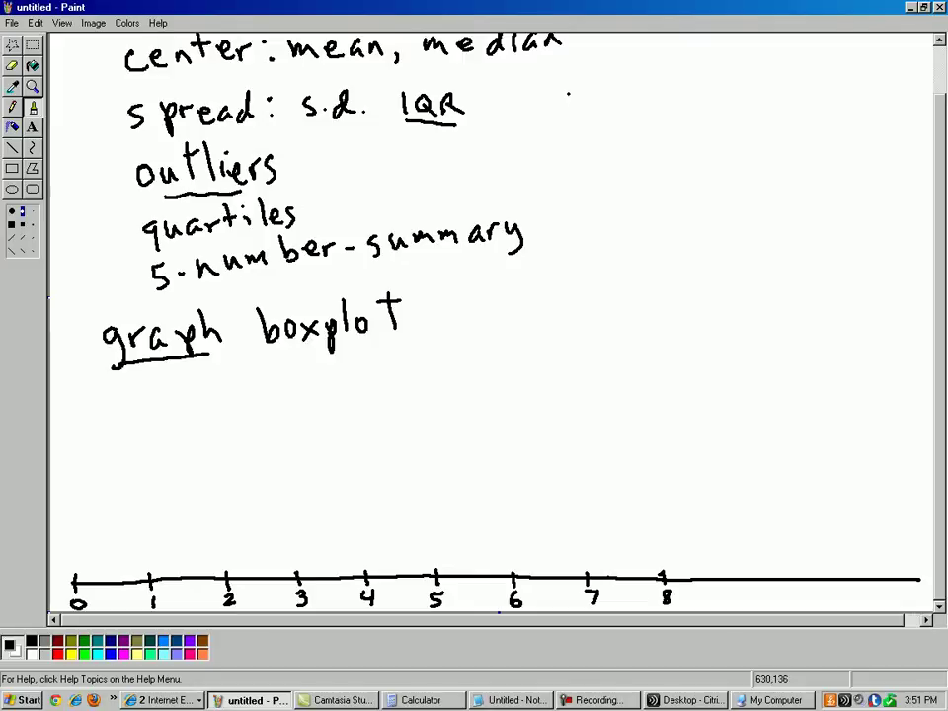
- Handwrite the five-number summary labels min, Q1, med, Q3 and max in a column beside the notes, with 0.5 next to min
mouse_move(565, 97)
mouse_down()
mouse_move(563, 110)
mouse_move(624, 111)
mouse_move(580, 156)
mouse_move(590, 141)
mouse_up()
click(612, 131)
mouse_move(582, 150)
mouse_down()
mouse_move(604, 153)
mouse_move(582, 177)
mouse_move(597, 187)
mouse_move(614, 188)
mouse_move(630, 169)
mouse_up()
mouse_move(590, 211)
mouse_down()
mouse_move(609, 225)
mouse_move(606, 270)
mouse_up()
drag(622, 261, 624, 270)
mouse_move(628, 254)
mouse_down()
mouse_move(643, 272)
mouse_move(629, 271)
mouse_up()
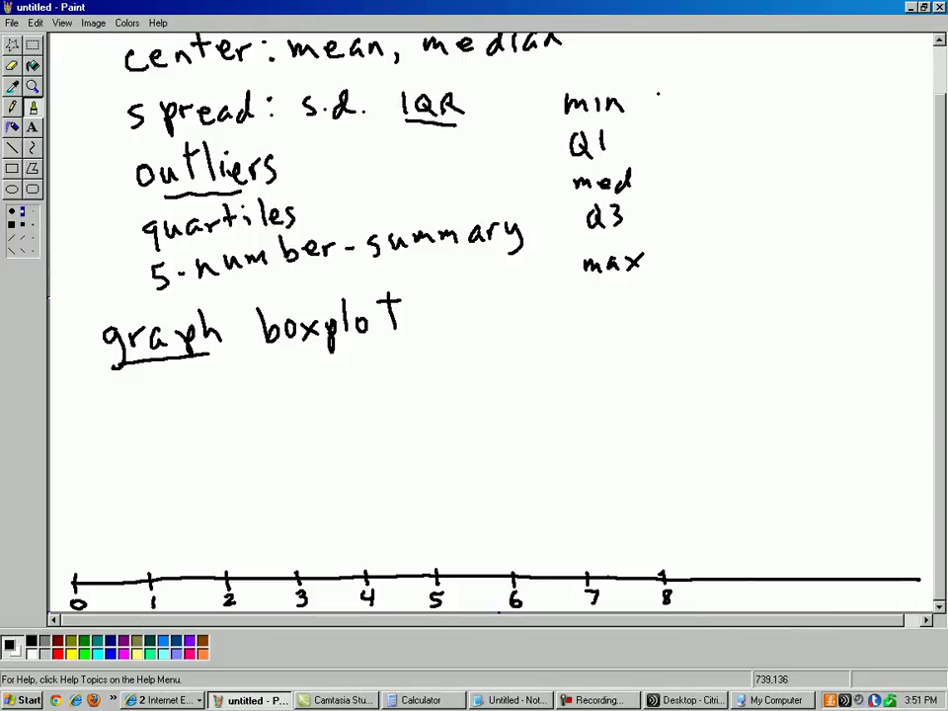
mouse_move(657, 95)
mouse_down()
mouse_move(694, 81)
mouse_move(682, 85)
mouse_move(679, 108)
mouse_up()
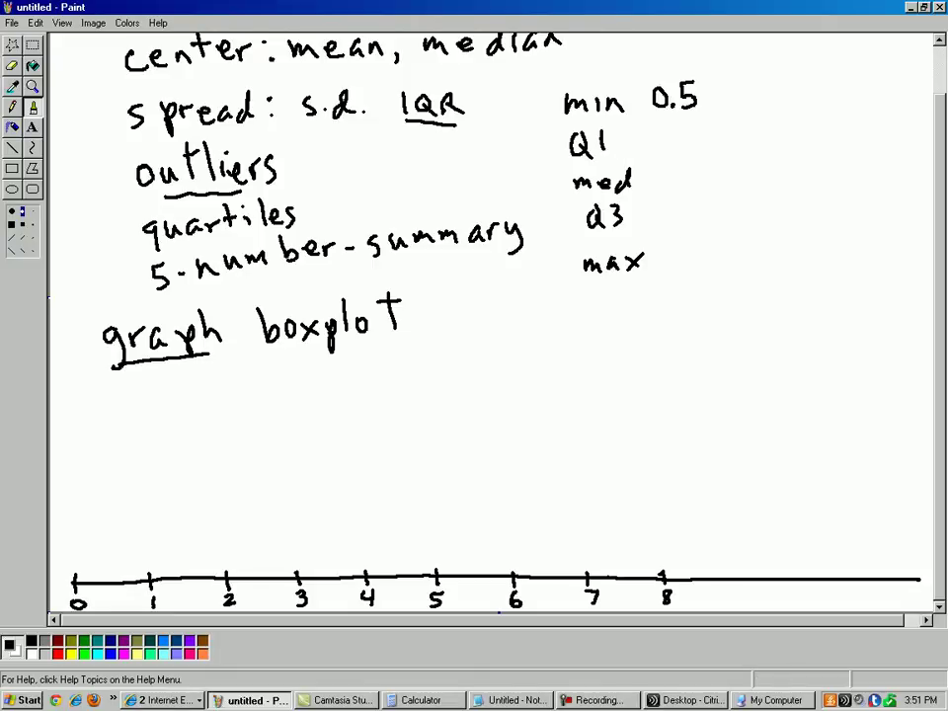
- Look up Q1 in D4 of the Excel sheet, and in Paint handwrite 0.8 beside Q1 and 4.1 beside med
key(alt+Tab)
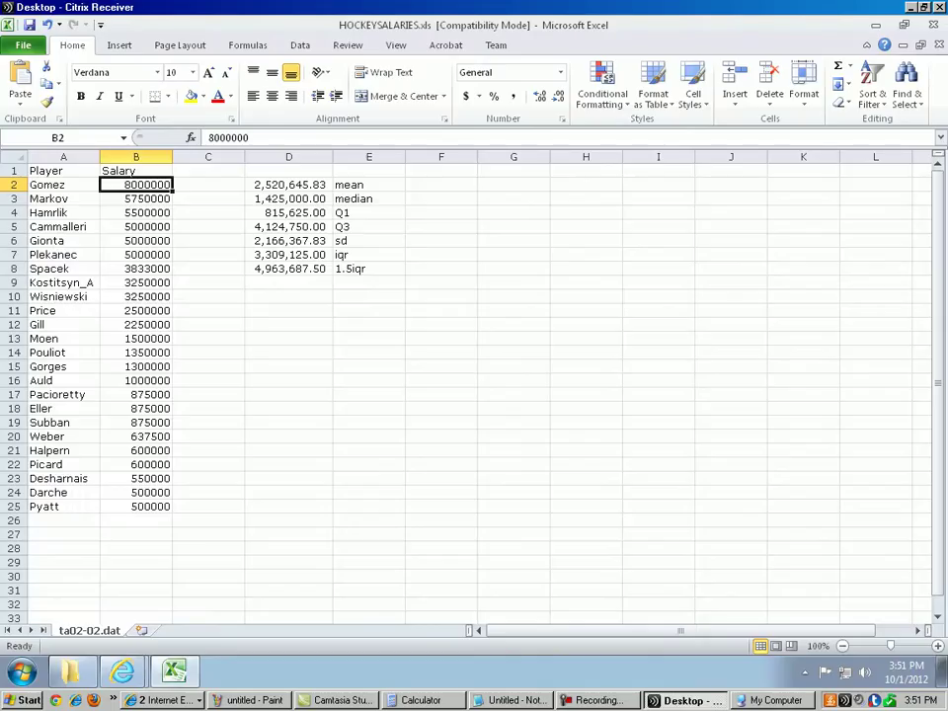
click(288, 227)
click(288, 213)
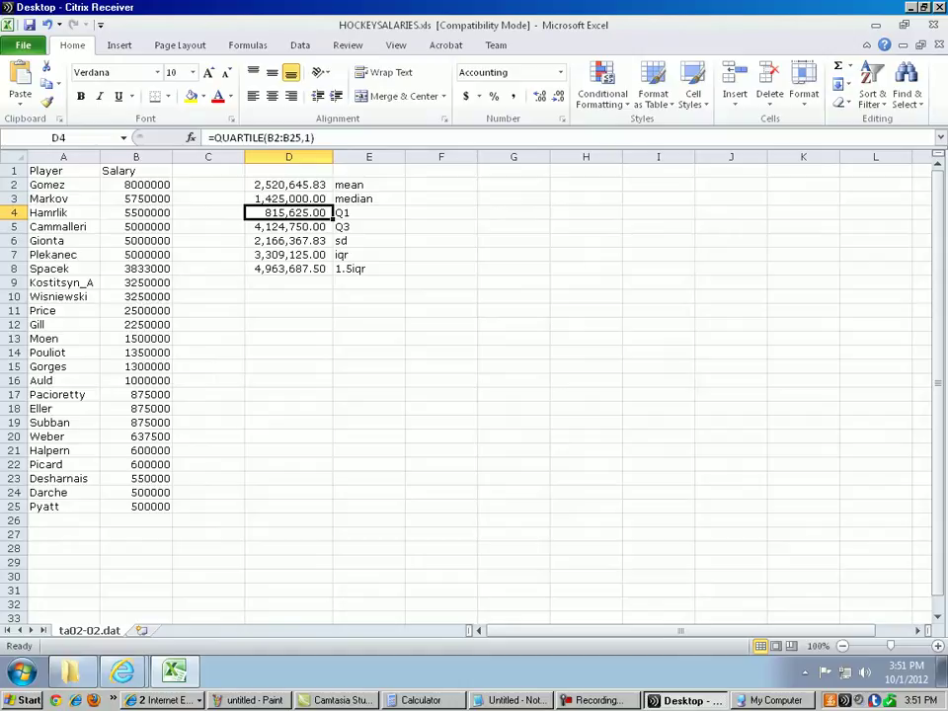
click(249, 700)
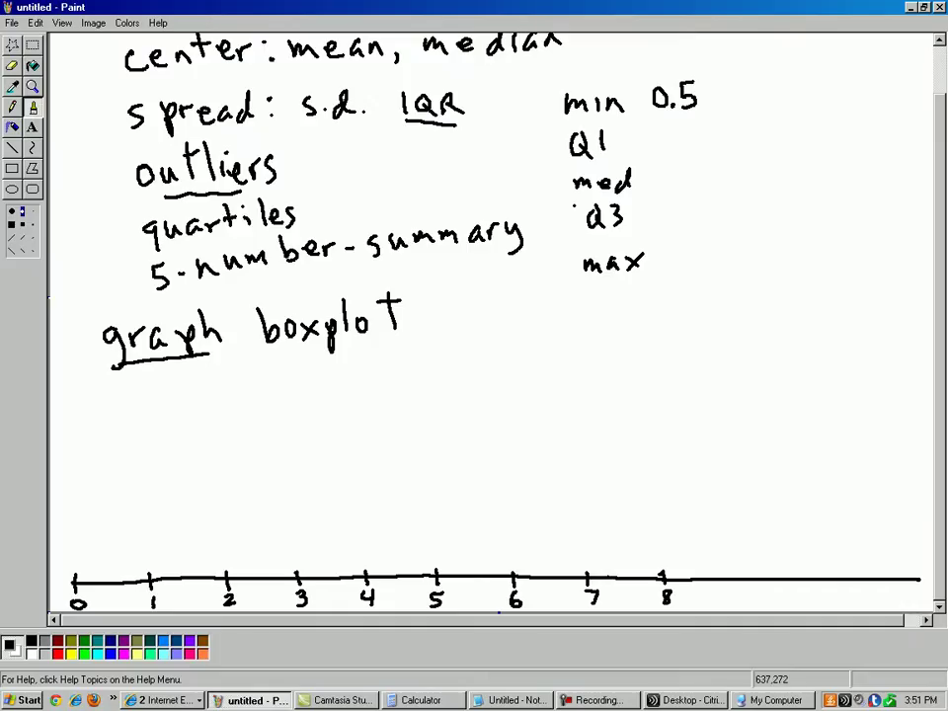
mouse_move(662, 127)
mouse_down()
mouse_move(690, 128)
mouse_move(670, 171)
mouse_move(678, 170)
mouse_up()
click(677, 140)
click(665, 164)
mouse_move(675, 161)
mouse_down()
mouse_move(675, 179)
mouse_move(690, 178)
mouse_up()
click(680, 178)
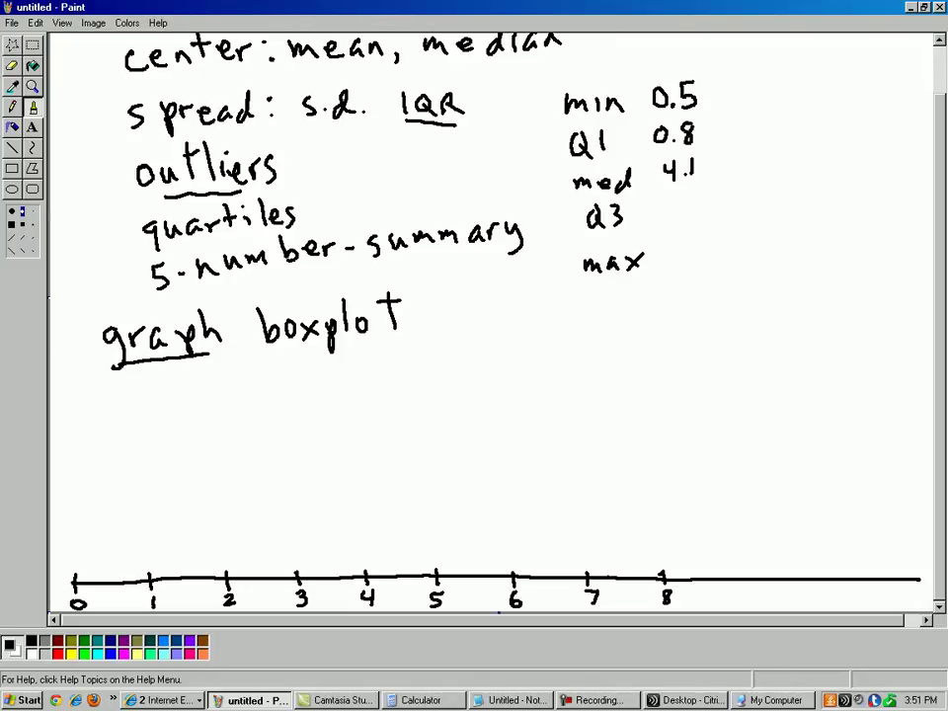
- Recheck the median in the Excel sheet, and in Paint cross out the value beside med and write 1.4
click(691, 700)
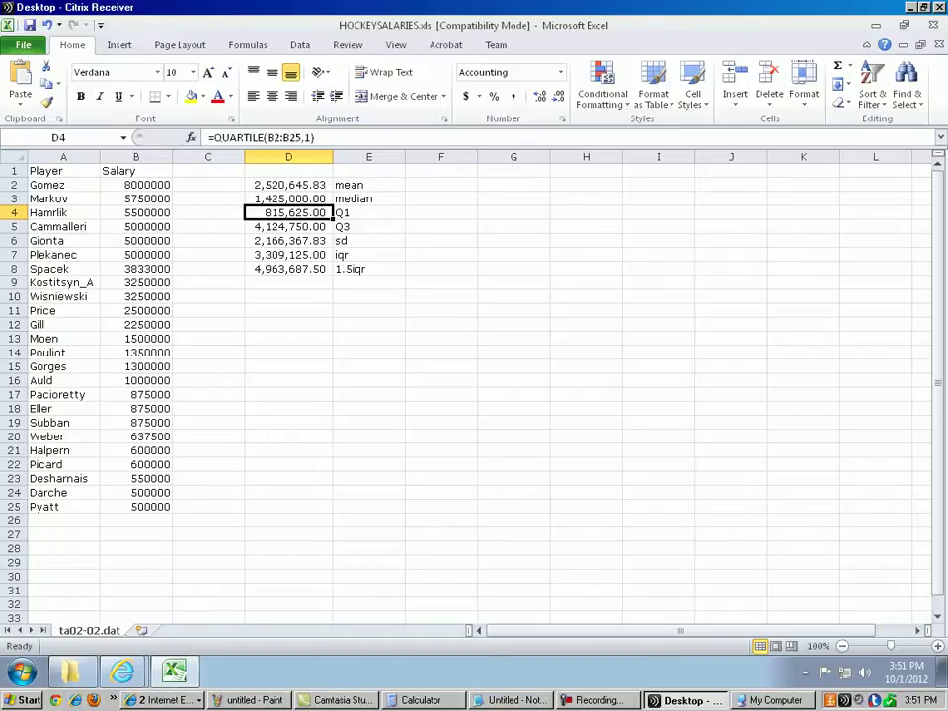
click(255, 700)
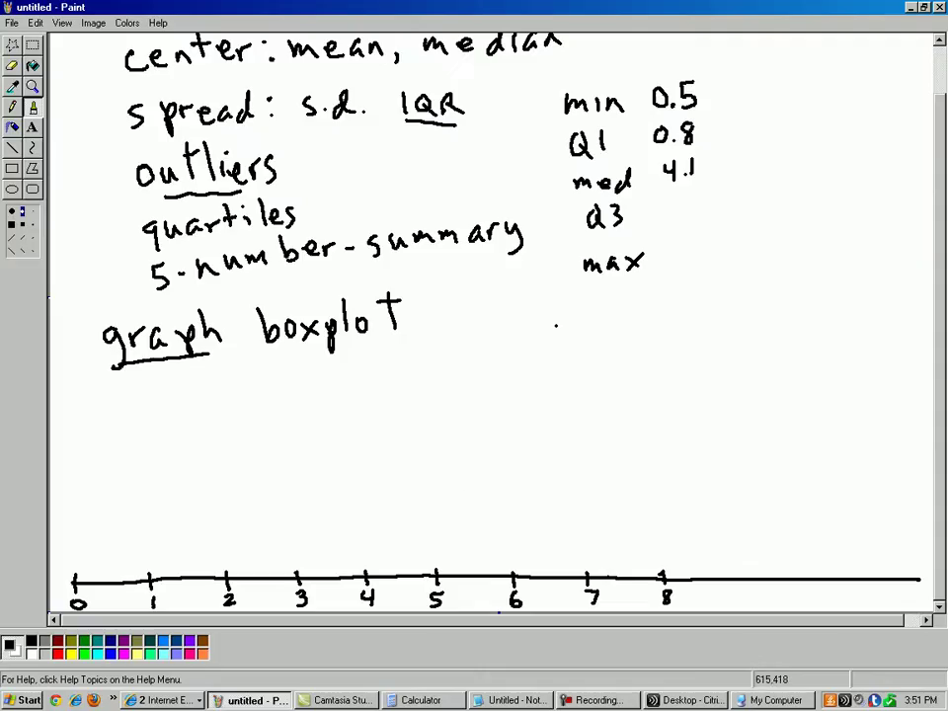
mouse_move(663, 172)
mouse_down()
mouse_move(691, 165)
mouse_move(700, 176)
mouse_move(737, 164)
mouse_move(735, 179)
mouse_up()
click(715, 170)
- Look up Q3 in D5 of the Excel sheet, and in Paint handwrite 4.1 beside Q3 and 8 beside max
key(alt+Tab)
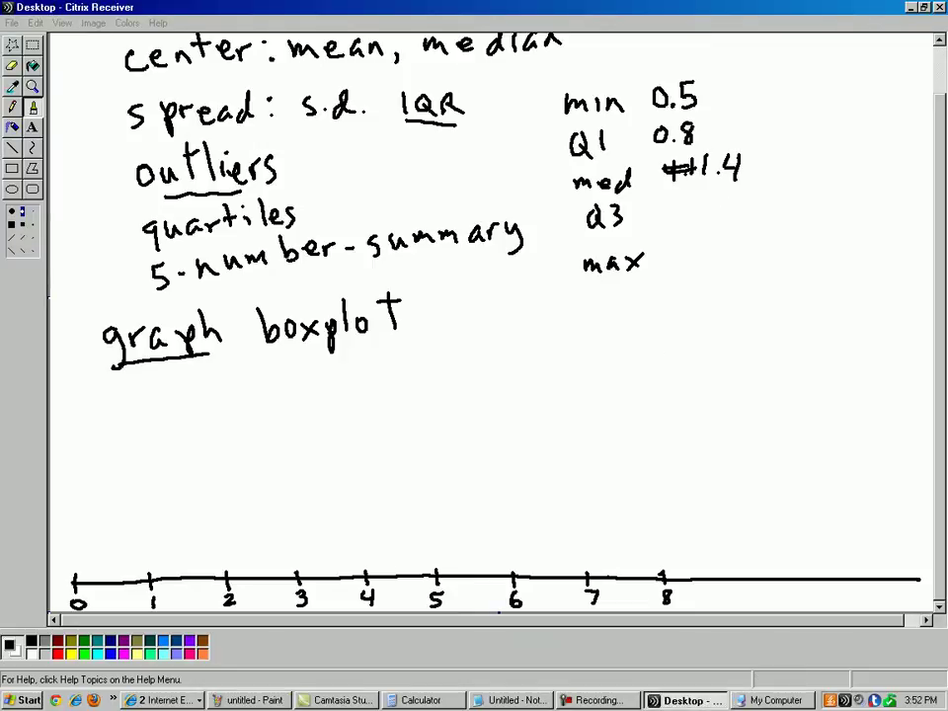
click(288, 226)
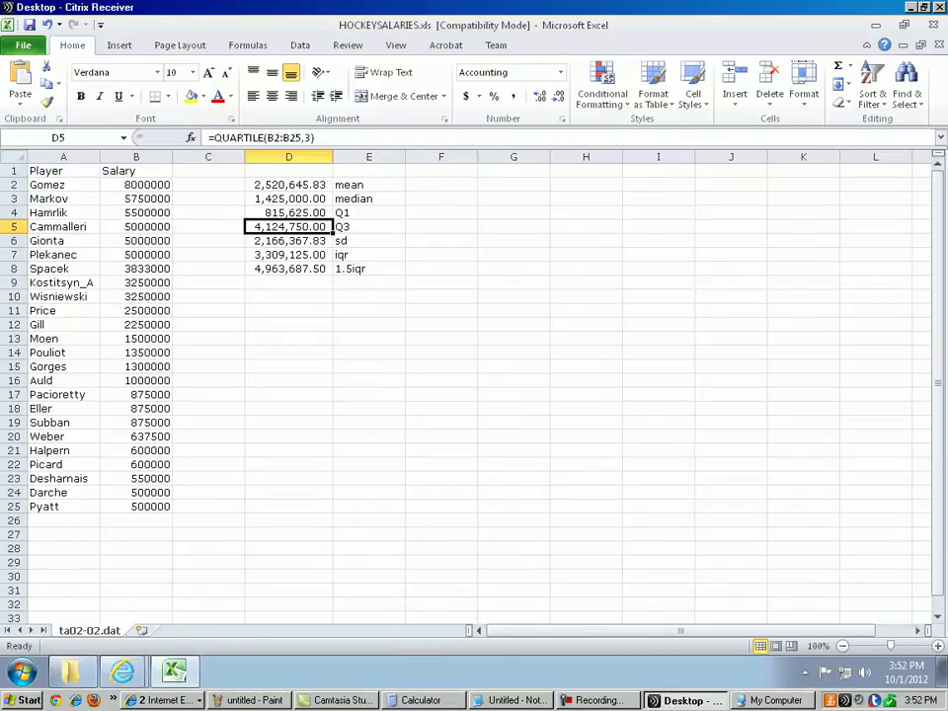
key(alt+Tab)
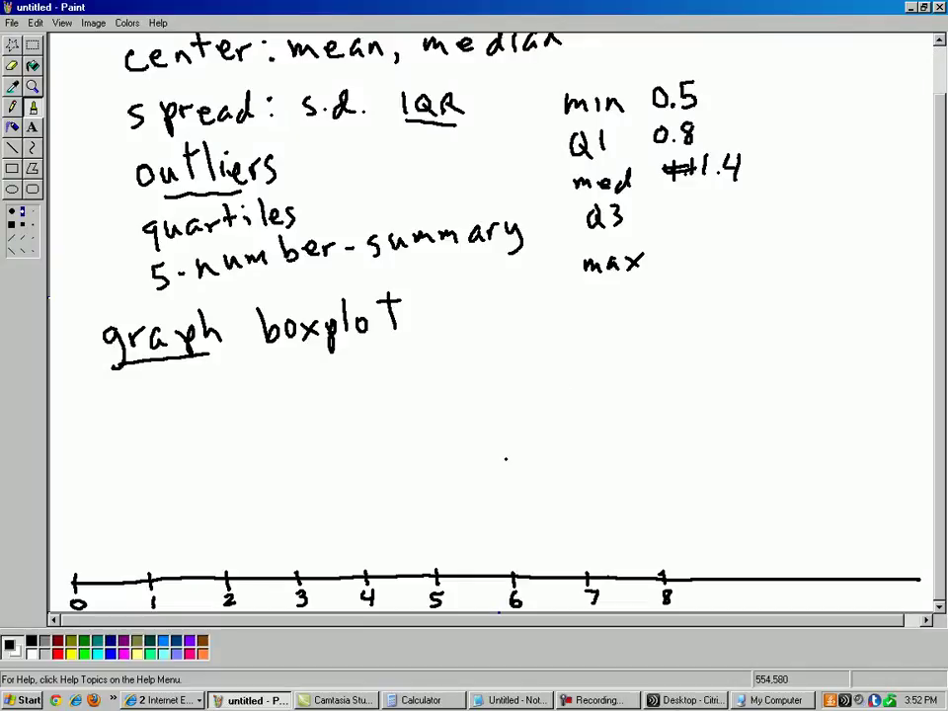
mouse_move(670, 203)
mouse_down()
mouse_move(679, 228)
mouse_move(699, 220)
mouse_move(679, 274)
mouse_move(686, 249)
mouse_up()
click(688, 223)
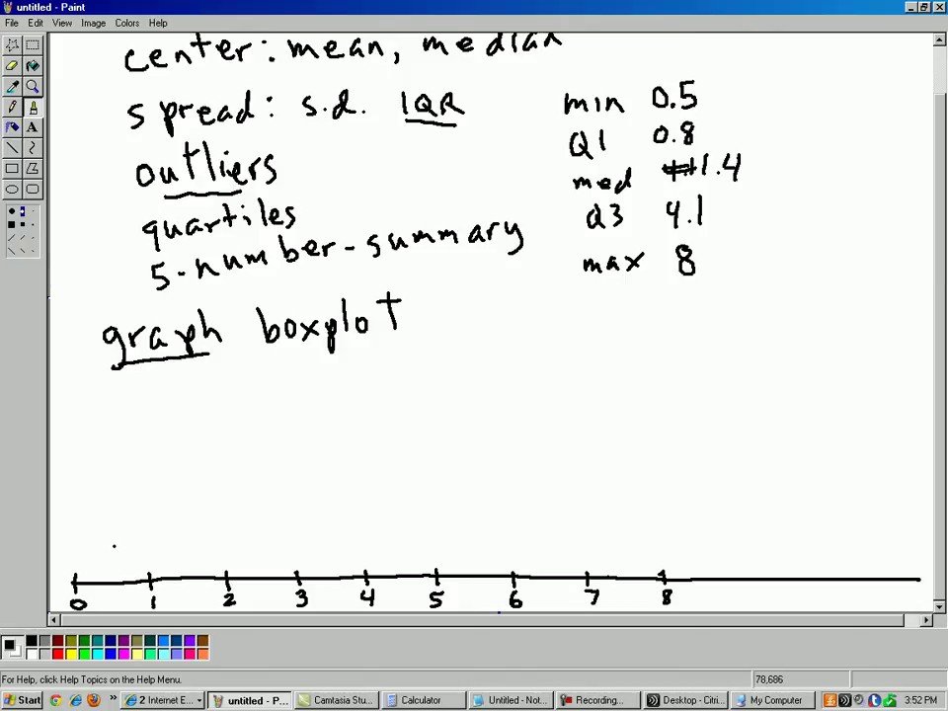
- Draw the boxplot's lower whisker above the axis, from the minimum mark at 0.5 to the Q1 mark at 0.8
drag(111, 540, 115, 554)
click(139, 547)
mouse_move(133, 539)
mouse_down()
mouse_move(133, 554)
mouse_move(120, 547)
mouse_move(133, 546)
mouse_up()
click(151, 544)
- Mark the median above the axis, erase that stroke and redraw it farther along at about 1.4
drag(164, 538, 166, 553)
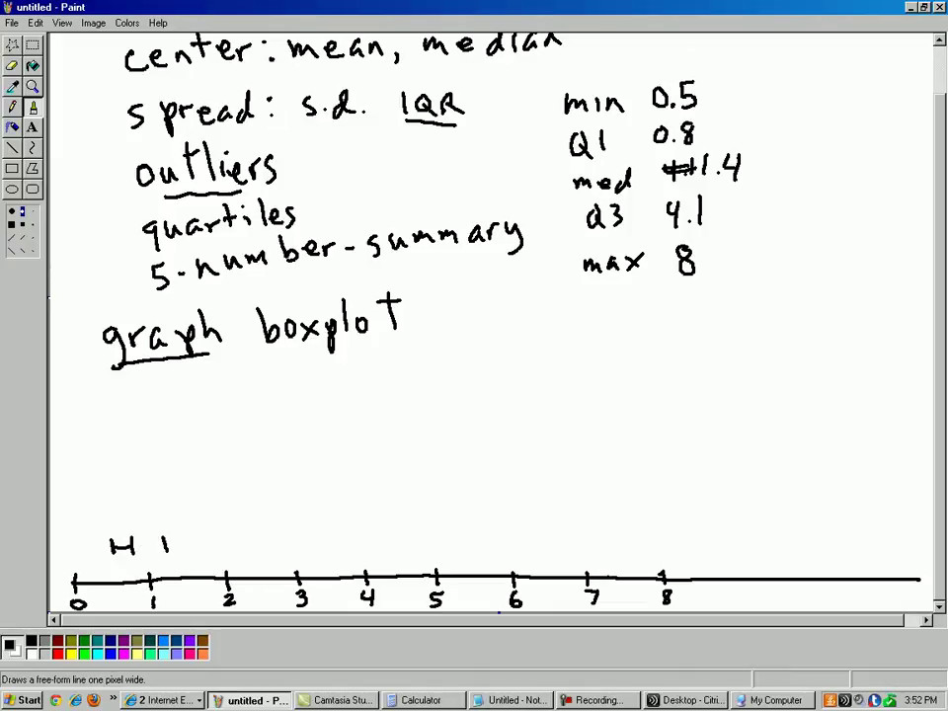
click(12, 65)
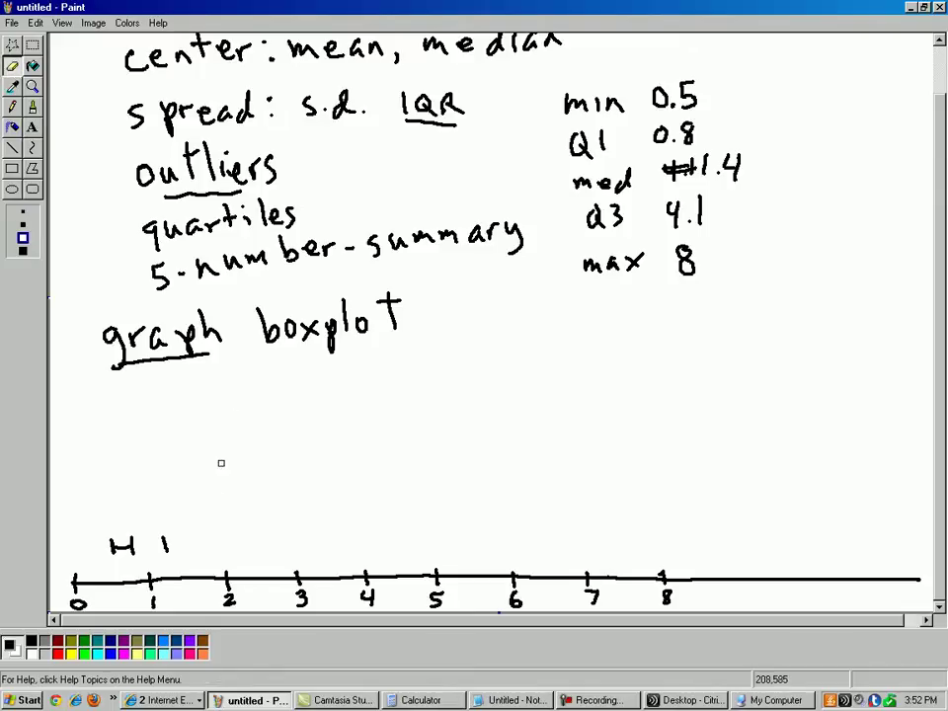
mouse_move(170, 541)
mouse_down()
mouse_move(163, 534)
mouse_move(169, 552)
mouse_up()
click(33, 107)
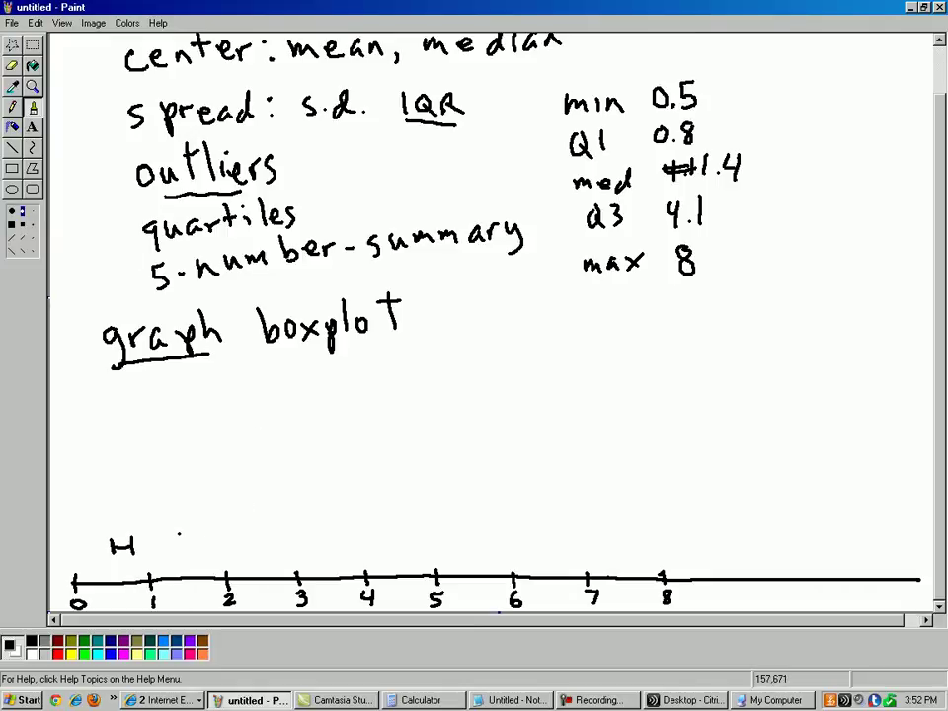
drag(180, 534, 184, 548)
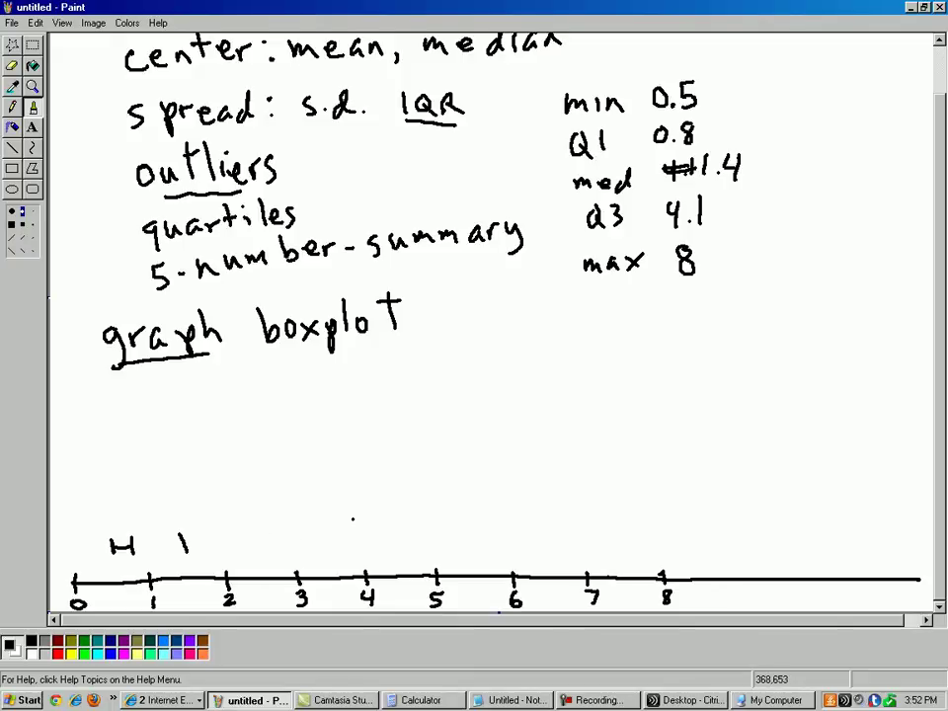
- Mark Q3 at 4.1, close the box between Q1 and Q3, and draw the upper whisker to the maximum at 8
drag(373, 526, 374, 551)
drag(133, 539, 373, 523)
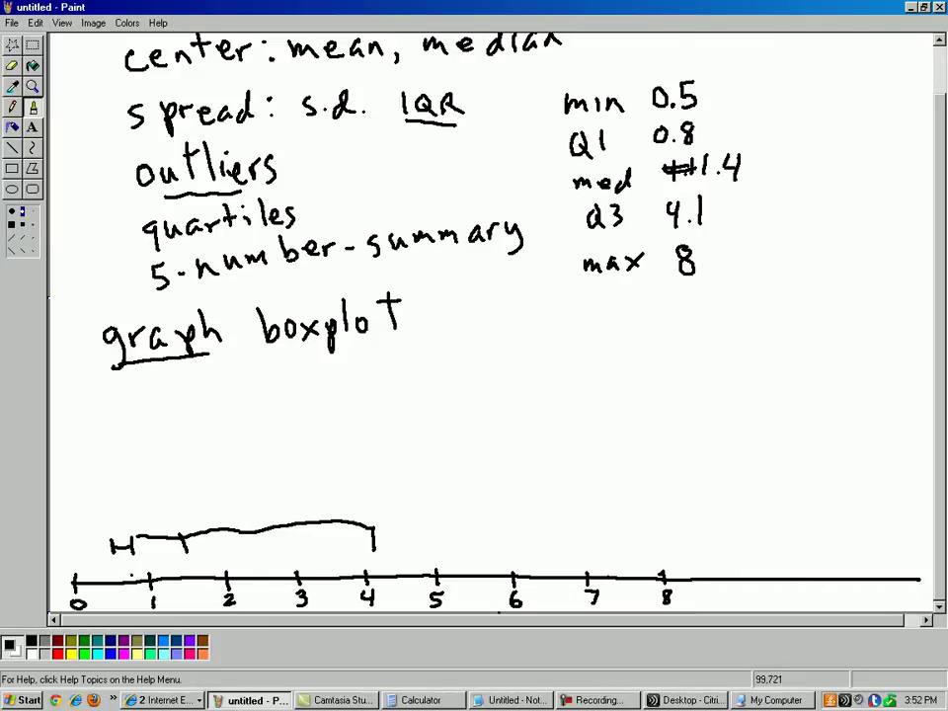
drag(130, 546, 375, 542)
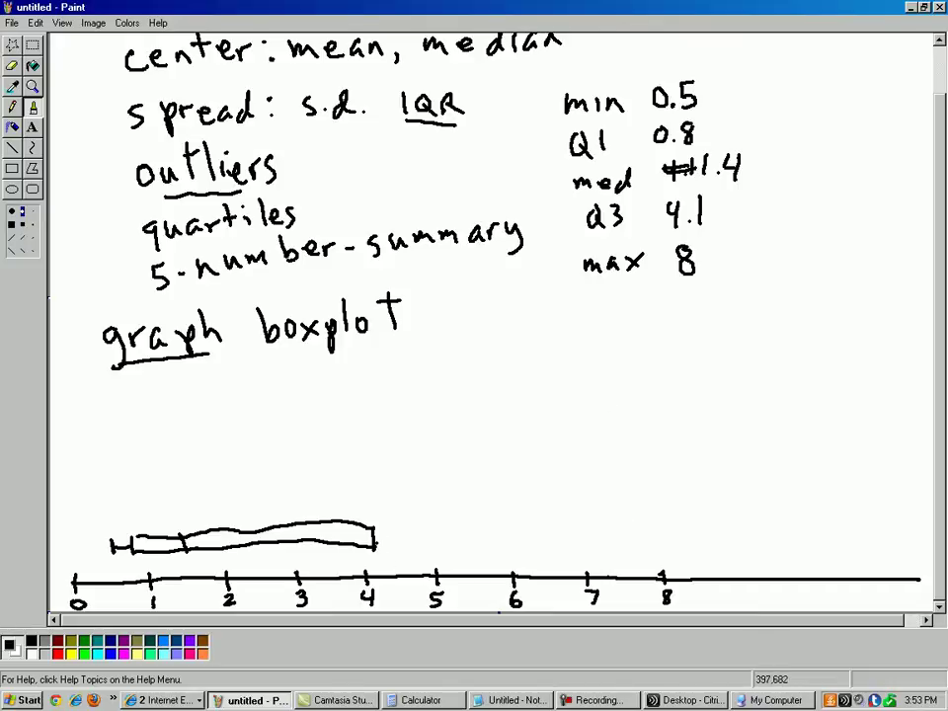
mouse_move(375, 538)
mouse_down()
mouse_move(648, 539)
mouse_move(655, 549)
mouse_up()
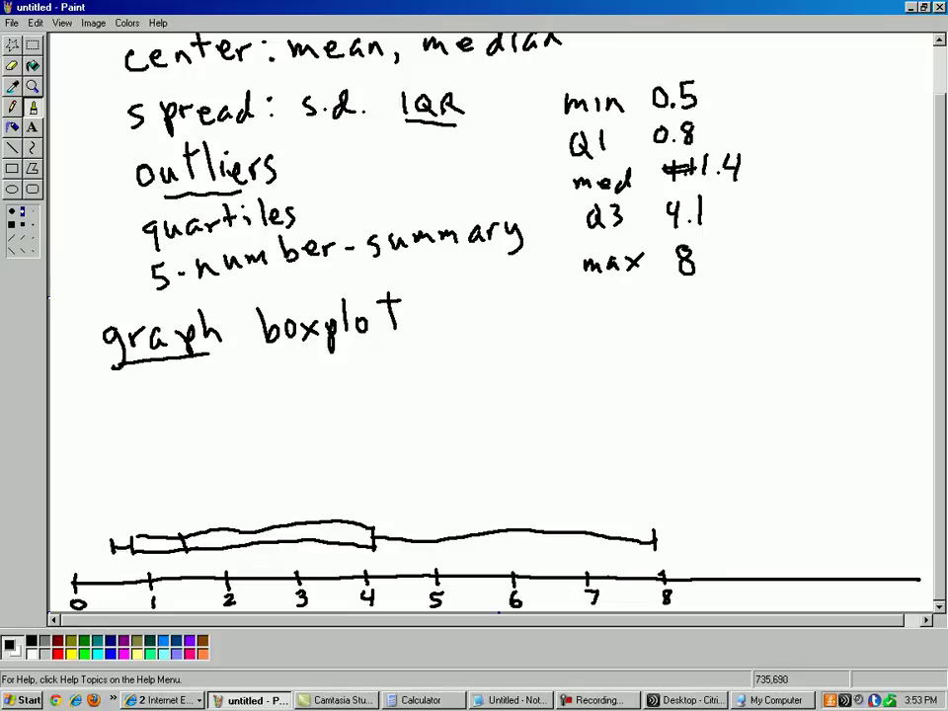